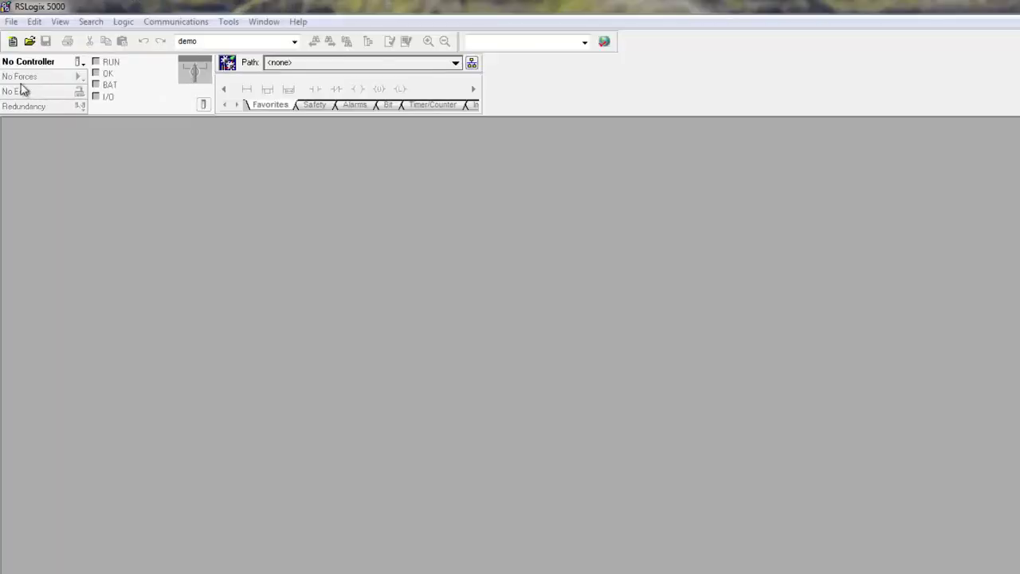
Create the 1769-L16ER-BB1B project AutoVISION_EIP with 0 expansion I/O modules, overwriting the existing file
{"action": "left_click", "coordinate": [11, 41]}
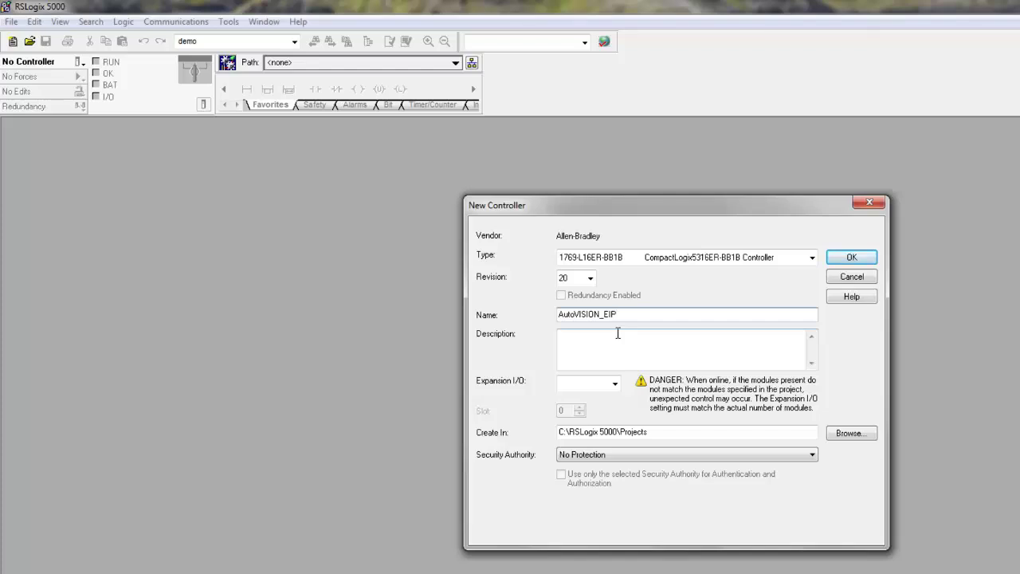
{"action": "left_click", "coordinate": [615, 386]}
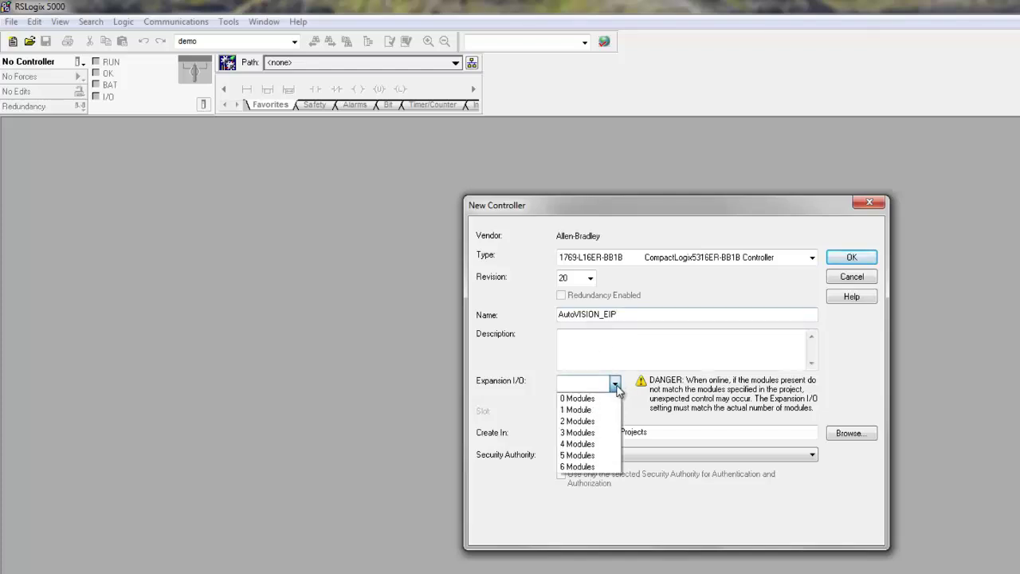
{"action": "left_click", "coordinate": [597, 397]}
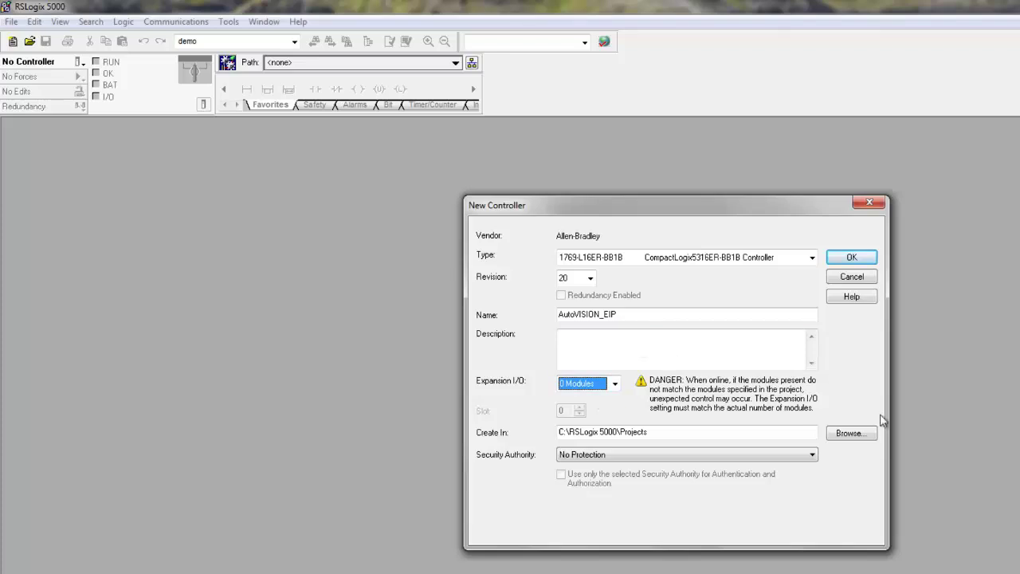
{"action": "left_click", "coordinate": [859, 263]}
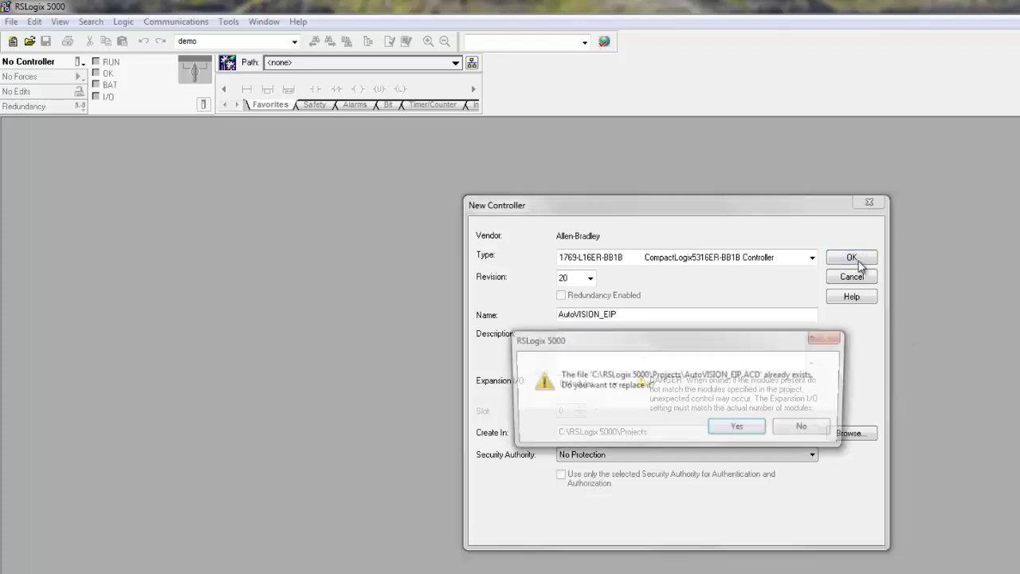
{"action": "left_click", "coordinate": [743, 426]}
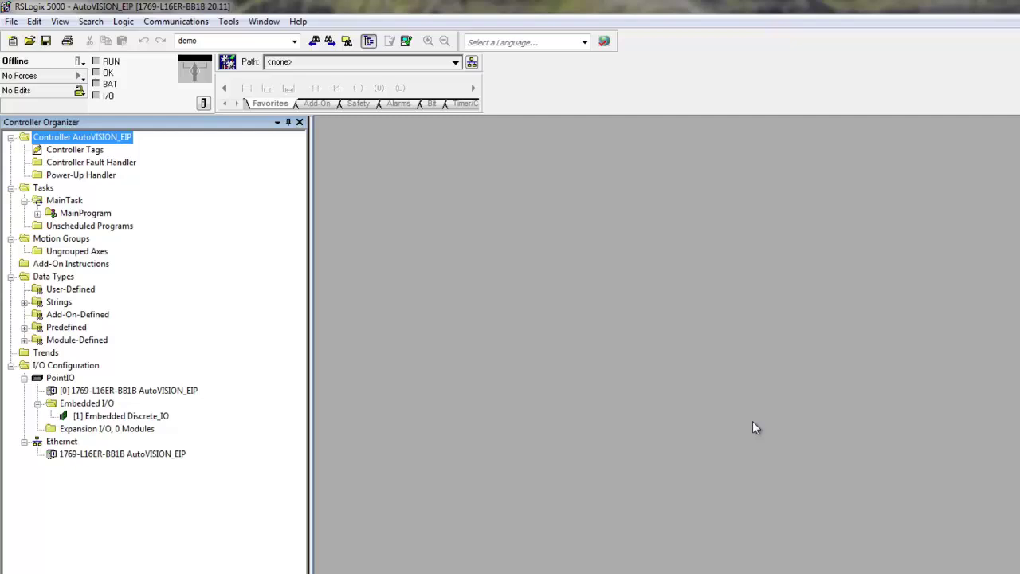
Start the EDS Hardware Installation Tool and select the Microscan Vision HAWK EDS file from the visionhawk folder
{"action": "left_click", "coordinate": [229, 22]}
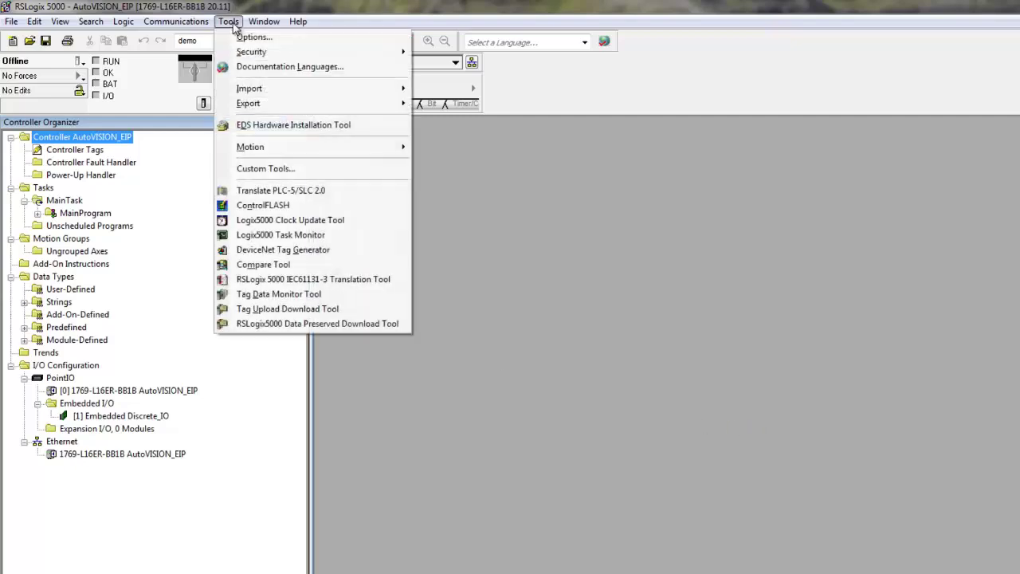
{"action": "left_click", "coordinate": [294, 125]}
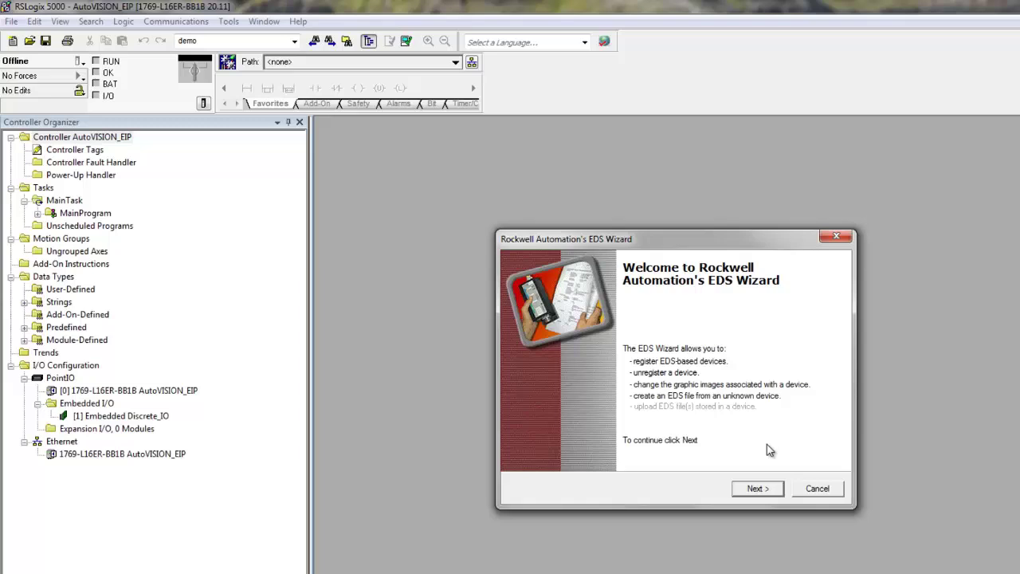
{"action": "left_click", "coordinate": [759, 490]}
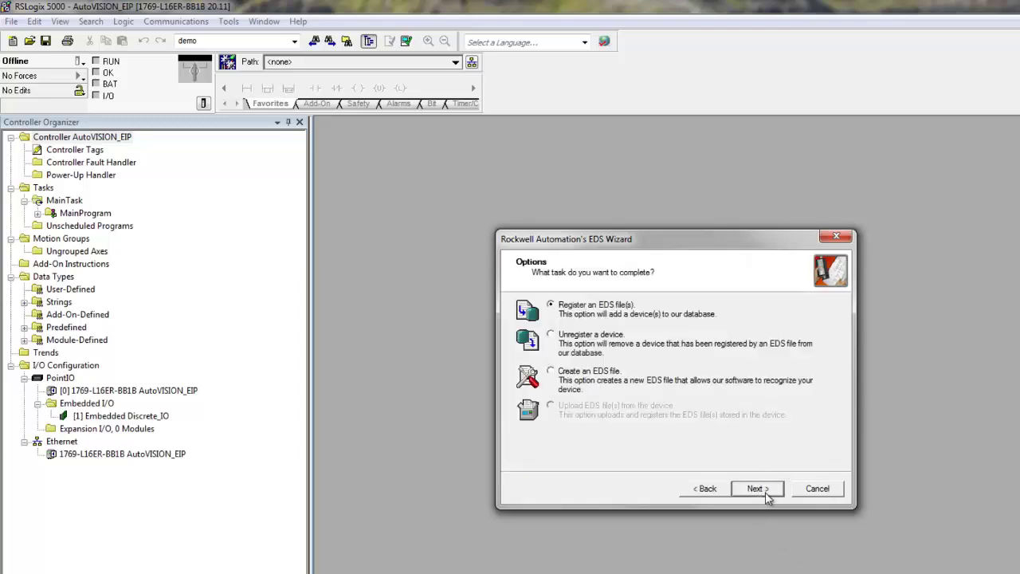
{"action": "left_click", "coordinate": [757, 489]}
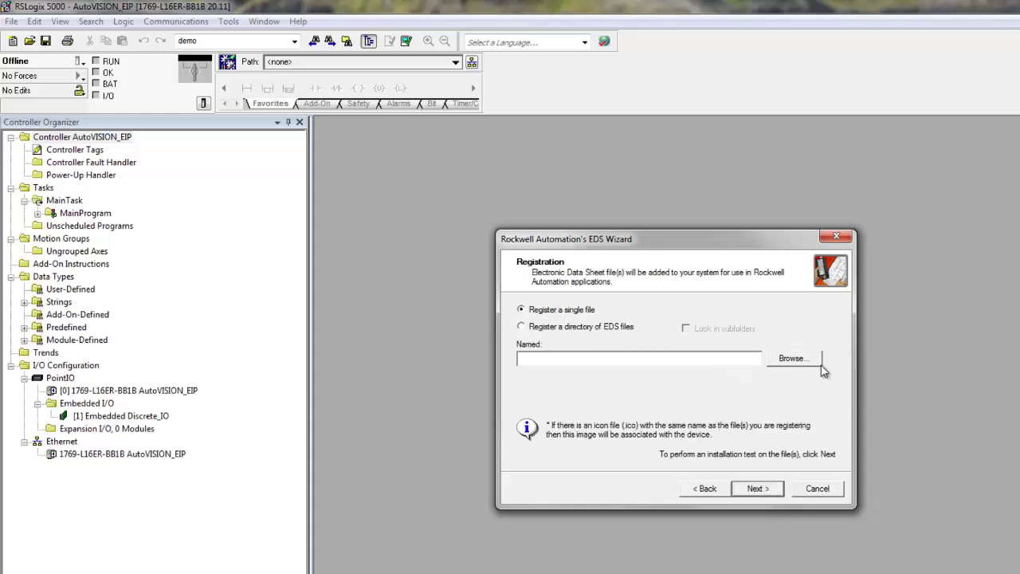
{"action": "left_click", "coordinate": [794, 359]}
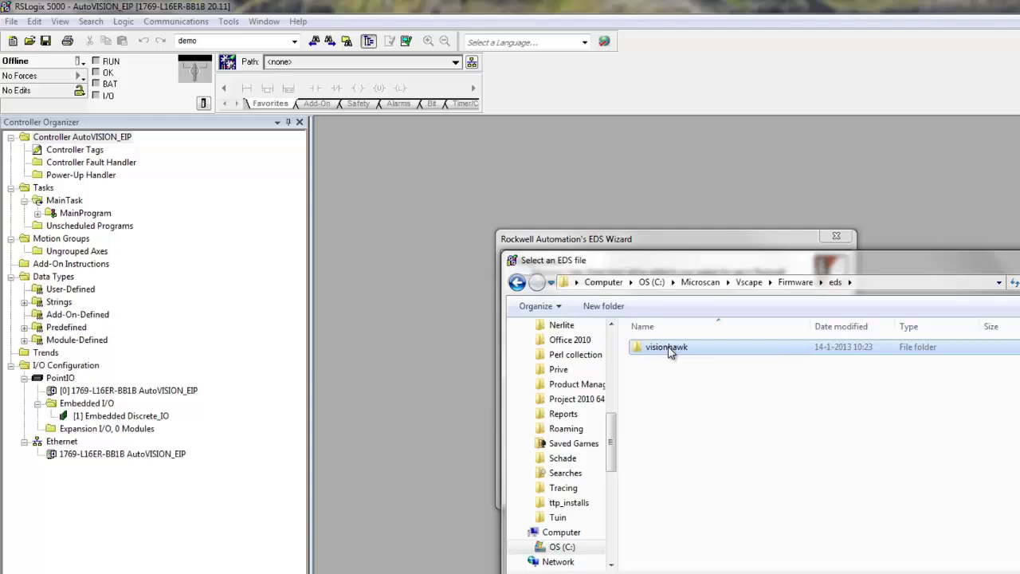
{"action": "double_click", "coordinate": [672, 348]}
{"action": "double_click", "coordinate": [766, 349]}
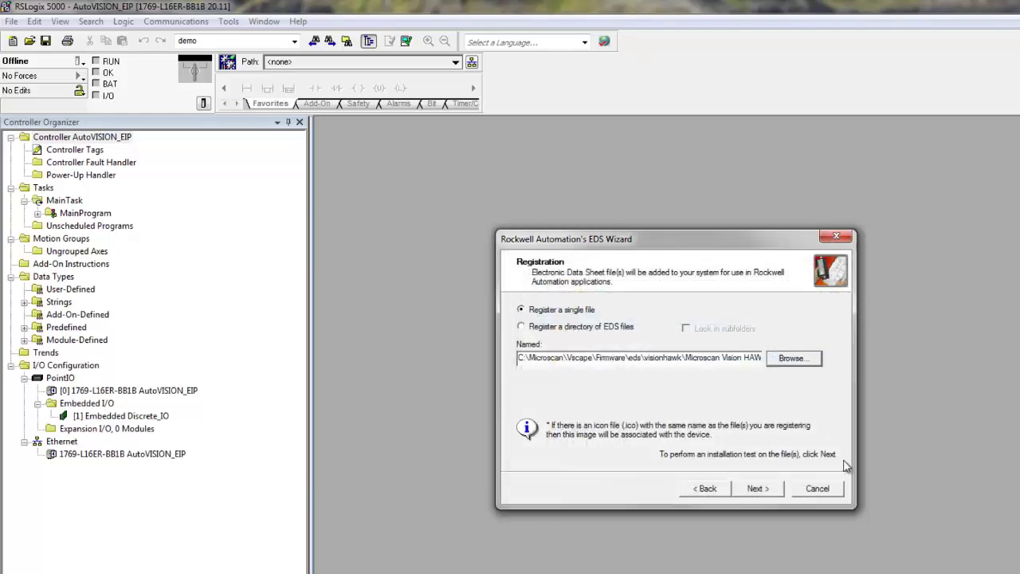
Review the EDS file's test results and contents, keep the default image, and finish registration
{"action": "left_click", "coordinate": [771, 494]}
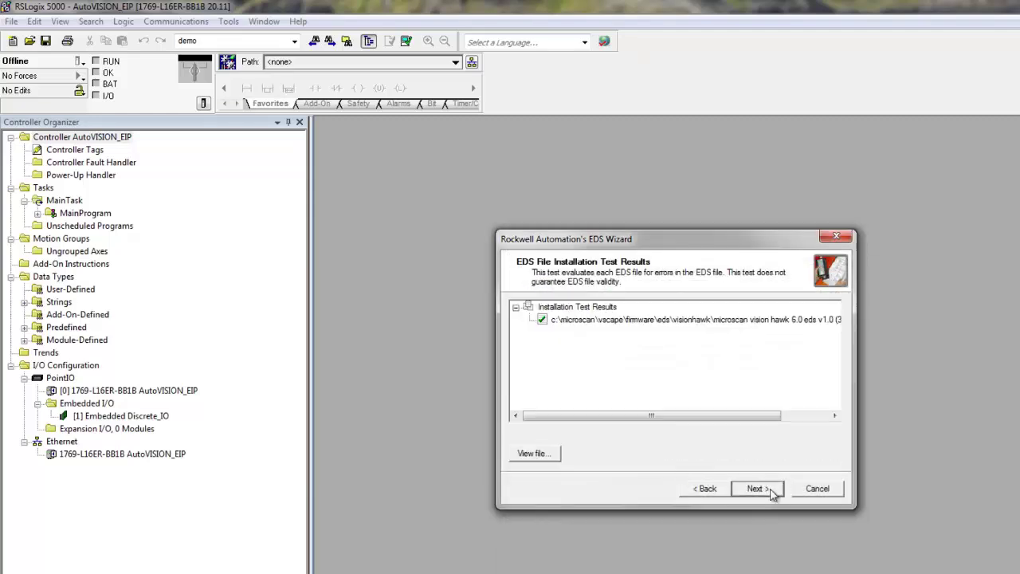
{"action": "left_click", "coordinate": [652, 322]}
{"action": "left_click", "coordinate": [536, 454]}
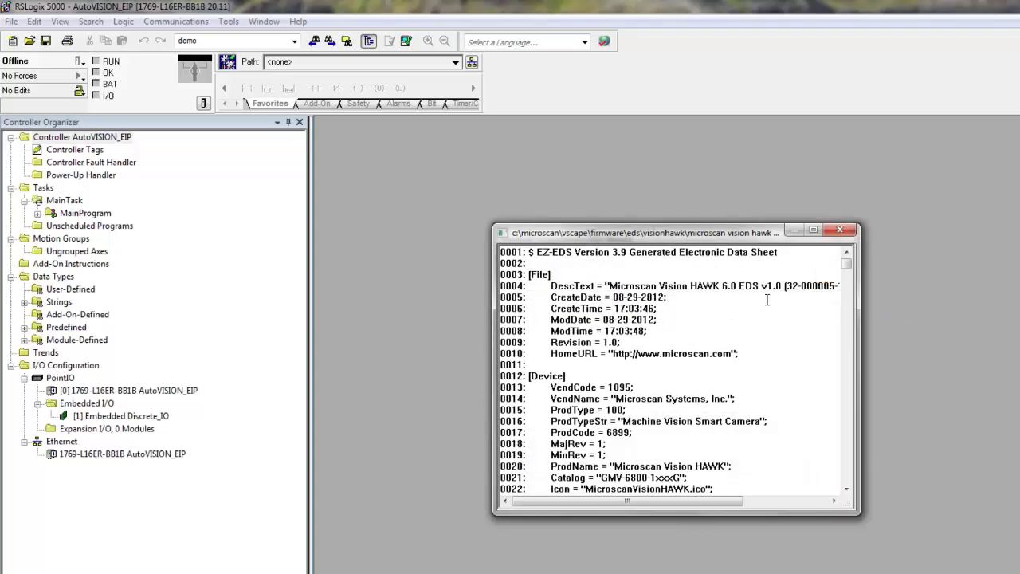
{"action": "mouse_move", "coordinate": [847, 275]}
{"action": "left_mouse_down"}
{"action": "mouse_move", "coordinate": [848, 325]}
{"action": "mouse_move", "coordinate": [848, 255]}
{"action": "left_mouse_up"}
{"action": "left_click", "coordinate": [839, 231]}
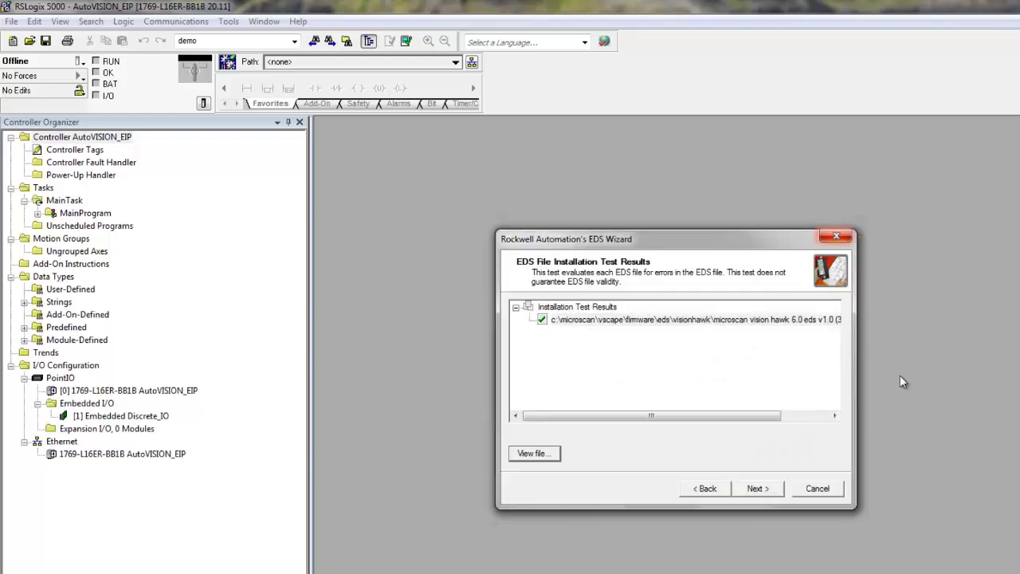
{"action": "left_click", "coordinate": [757, 488]}
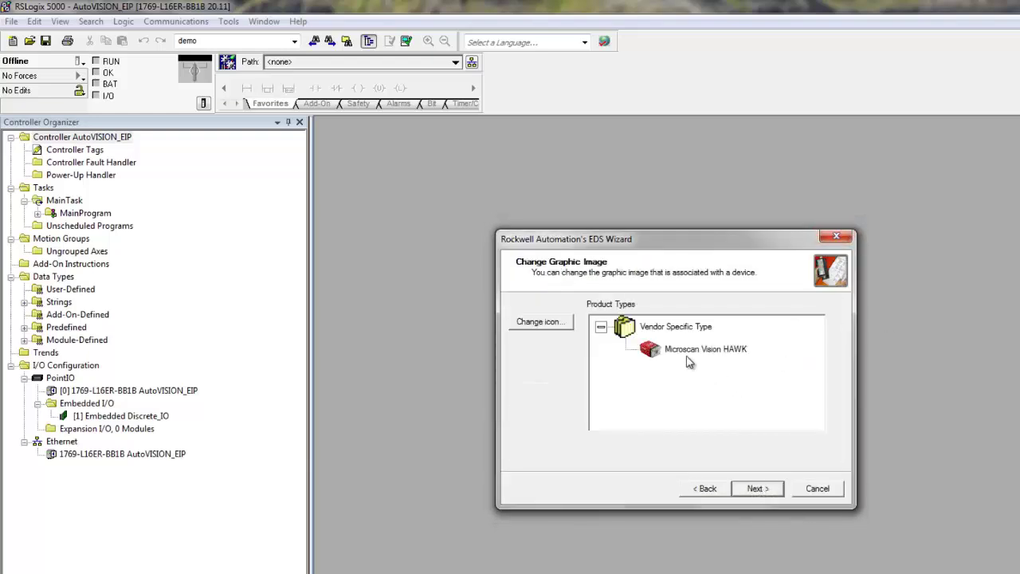
{"action": "left_click", "coordinate": [765, 490]}
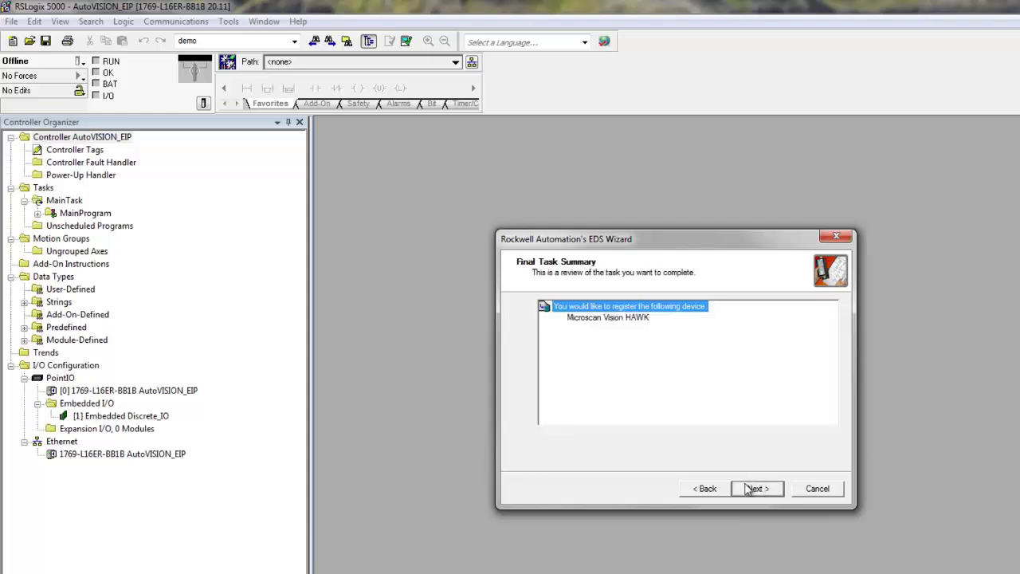
{"action": "left_click", "coordinate": [759, 492]}
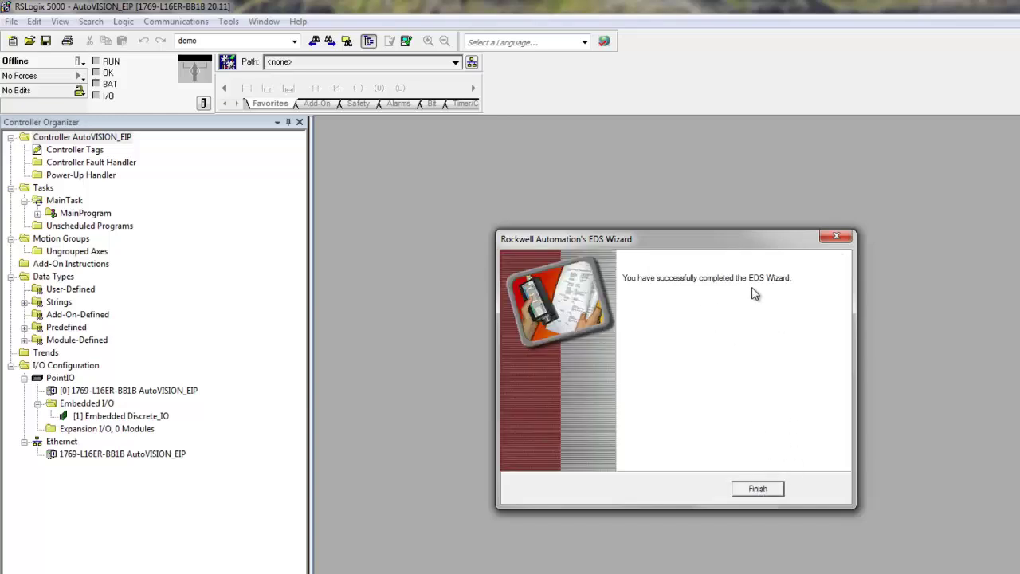
{"action": "left_click", "coordinate": [760, 489]}
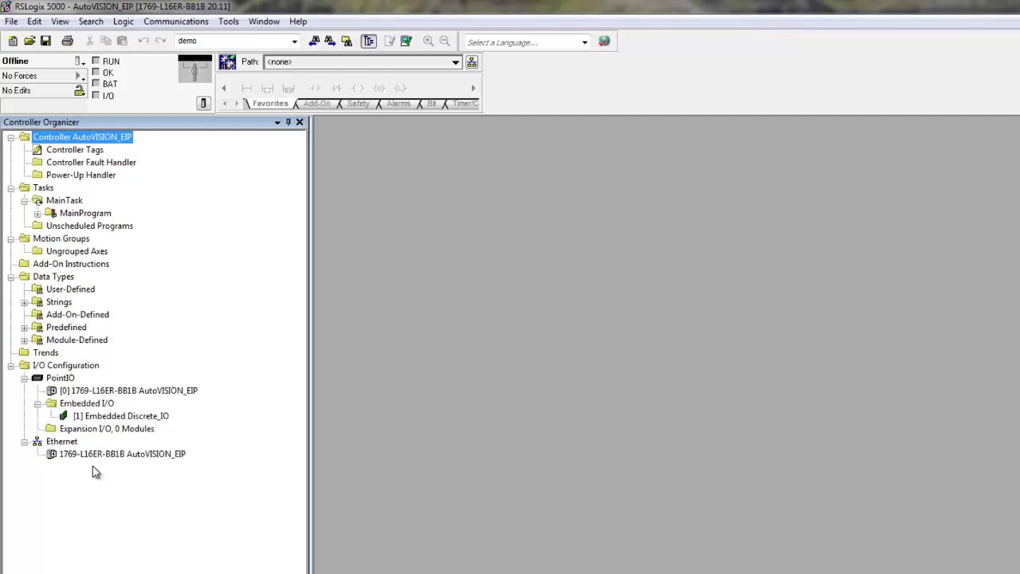
Add a new Ethernet module by searching 'Microscan' and choosing the GMV-6800-1xxxG Vision HAWK
{"action": "left_click", "coordinate": [61, 445]}
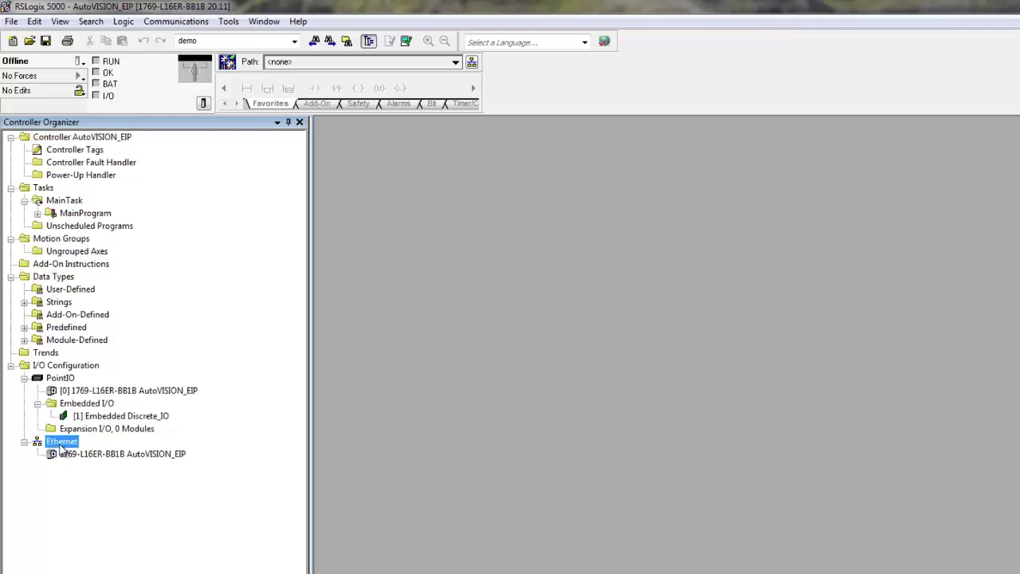
{"action": "right_click", "coordinate": [62, 448]}
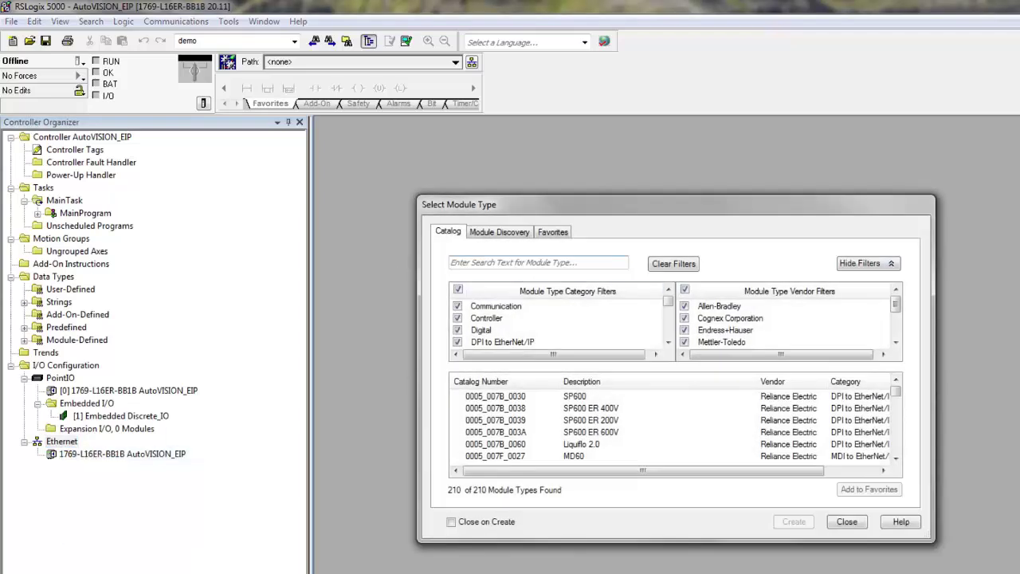
{"action": "type", "text": "Micro"}
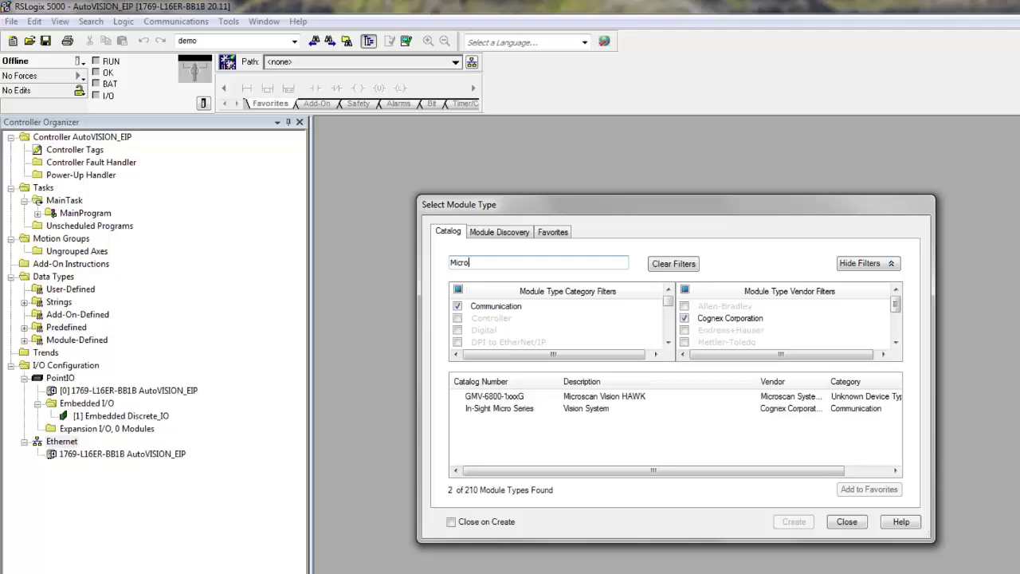
{"action": "type", "text": "scan"}
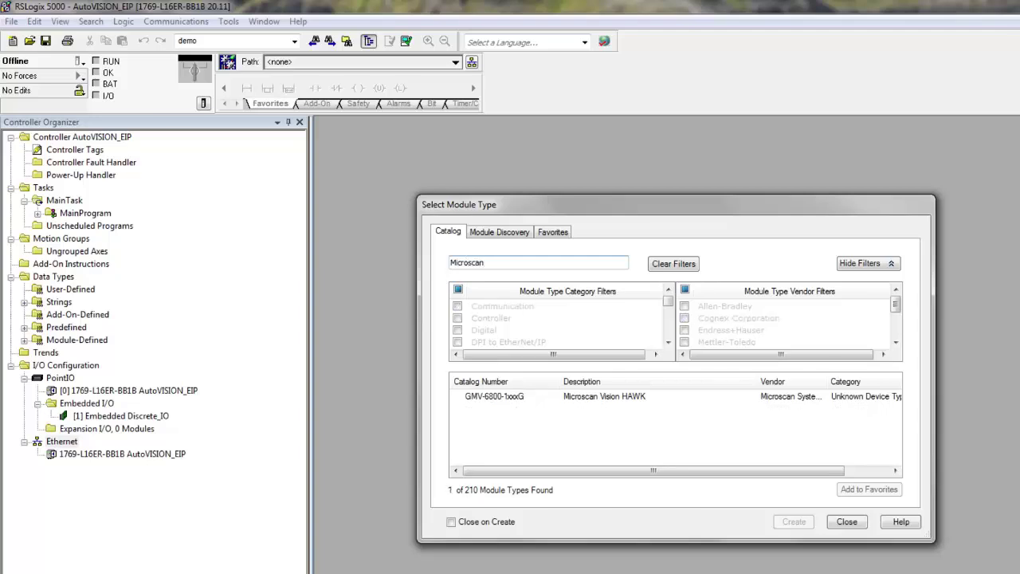
{"action": "left_click", "coordinate": [510, 397]}
{"action": "double_click", "coordinate": [510, 396]}
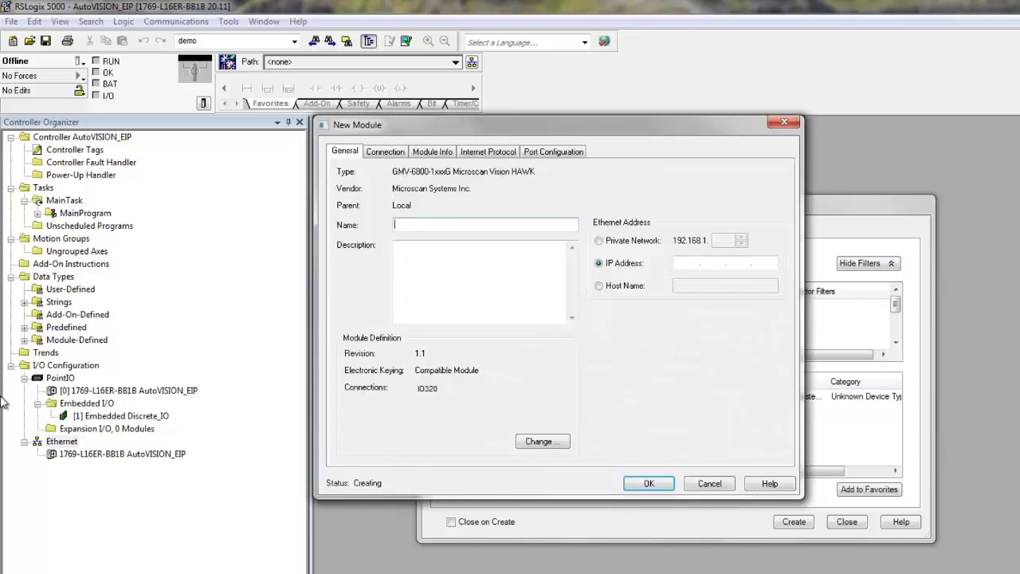
Name the module VisionHAWK with IP 192.168.0.50, review its connection settings, and add it
{"action": "type", "text": "VisionHAWK"}
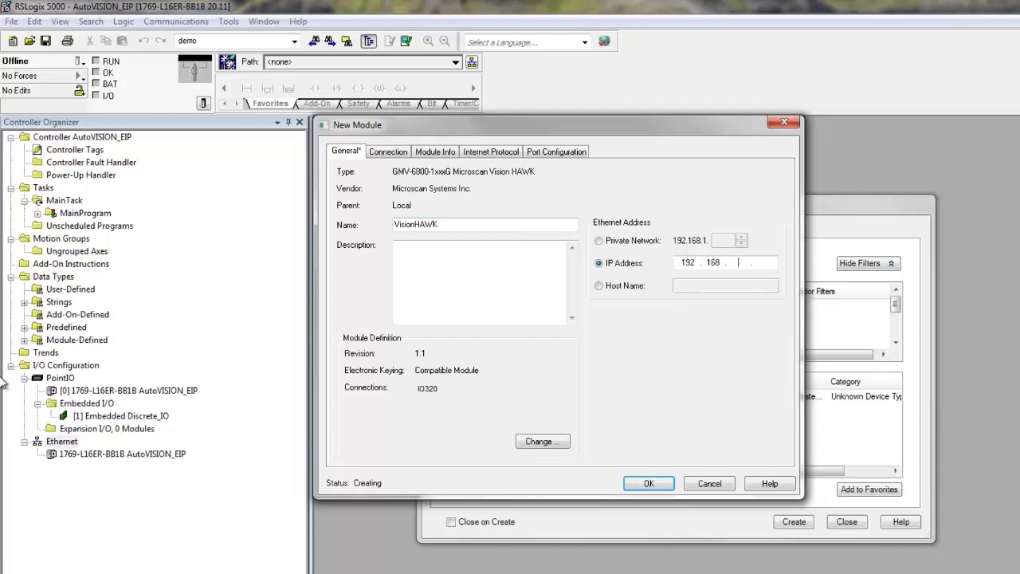
{"action": "type", "text": "192.168.0.50"}
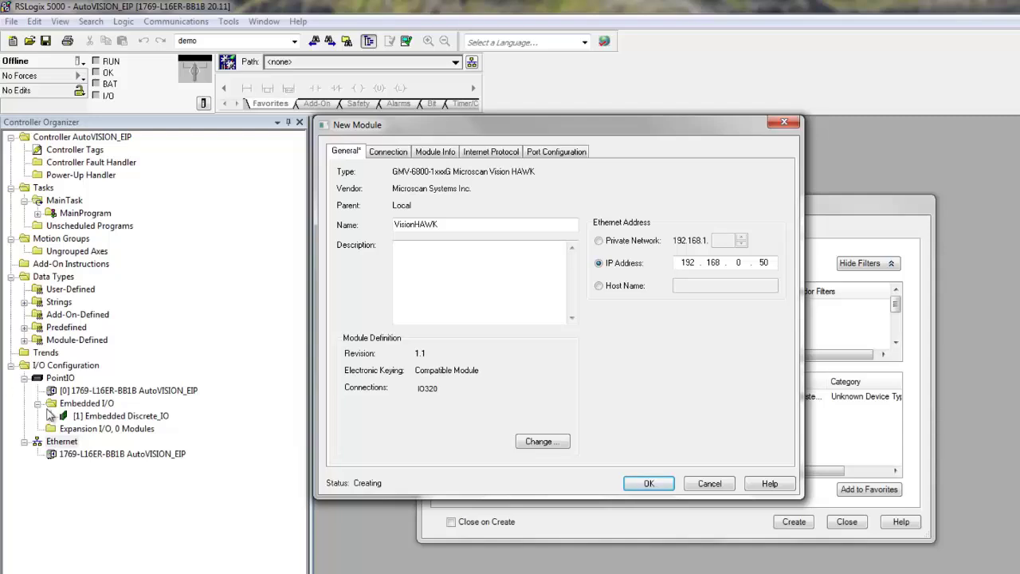
{"action": "left_click", "coordinate": [400, 156]}
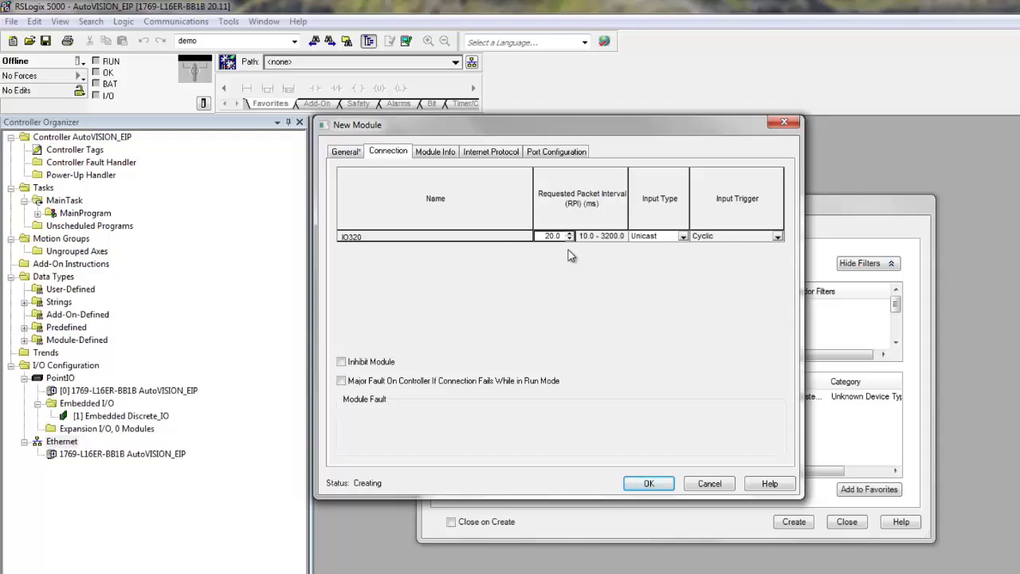
{"action": "left_click", "coordinate": [650, 484]}
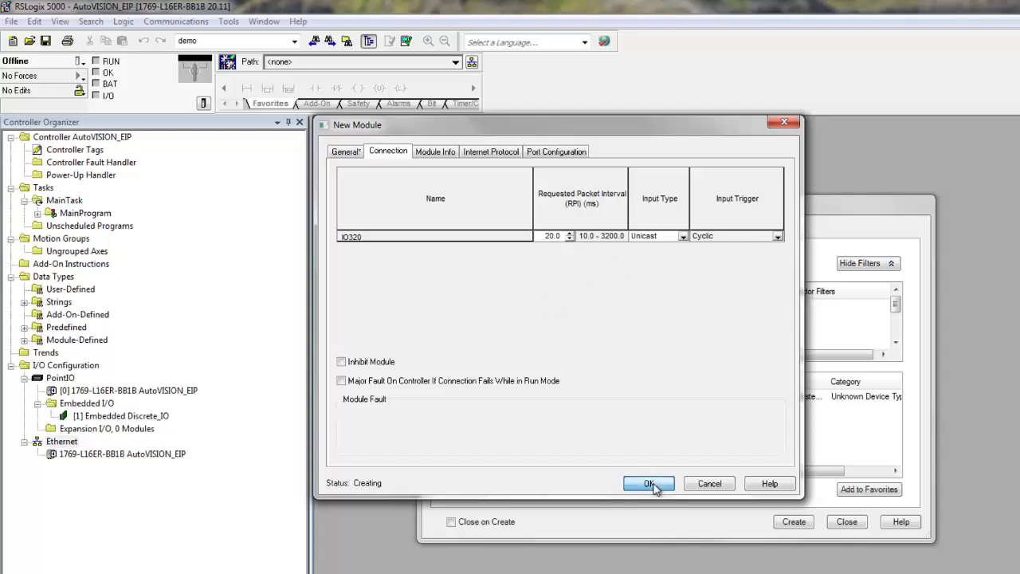
{"action": "left_click", "coordinate": [845, 523]}
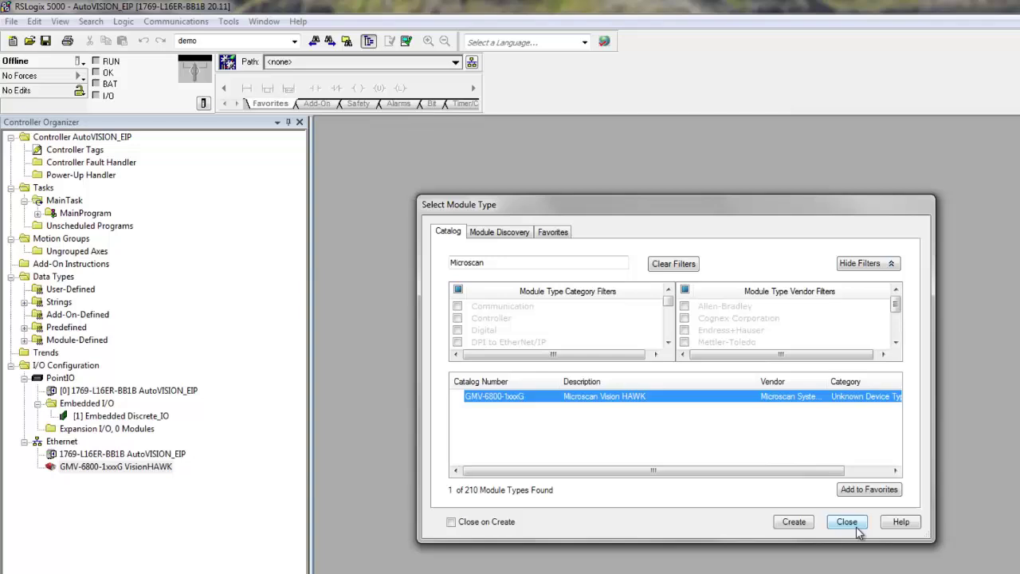
Import AutoVISION.L5X into MainProgram, bringing in the AutoVISION_IO tag and Mscan_MV_EIP data types
{"action": "mouse_move", "coordinate": [95, 477]}
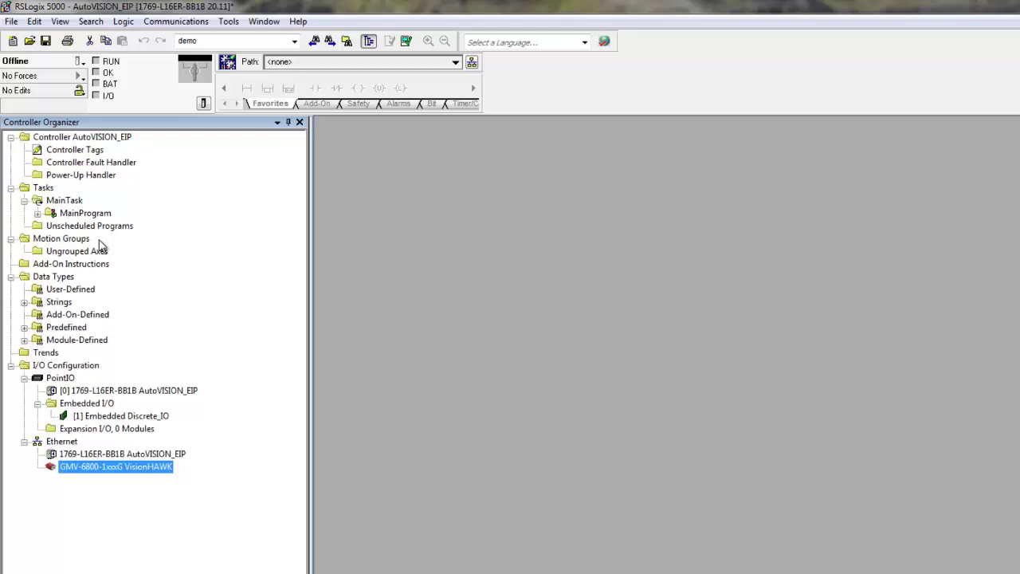
{"action": "left_click", "coordinate": [53, 215]}
{"action": "right_click", "coordinate": [53, 215]}
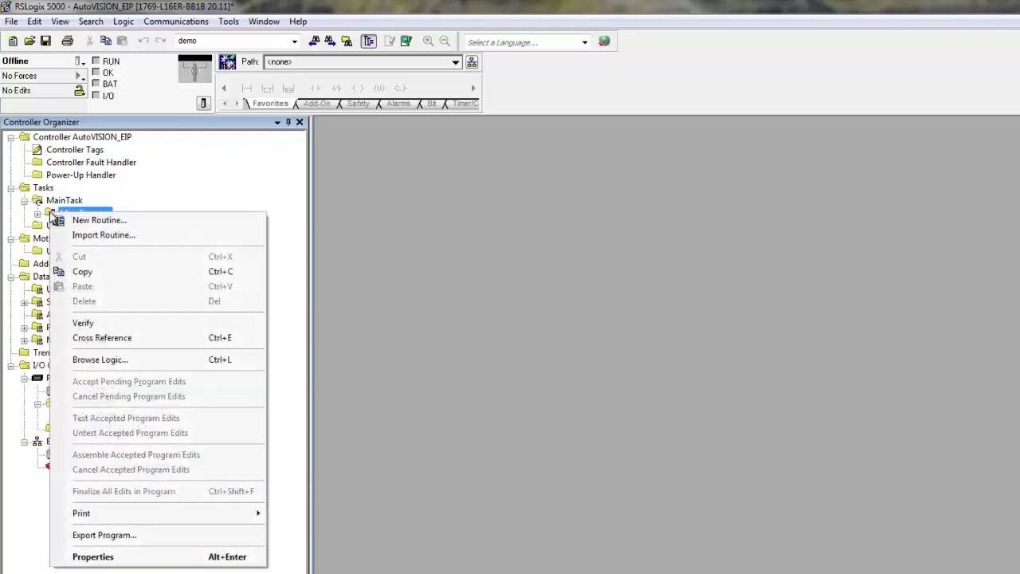
{"action": "left_click", "coordinate": [88, 235]}
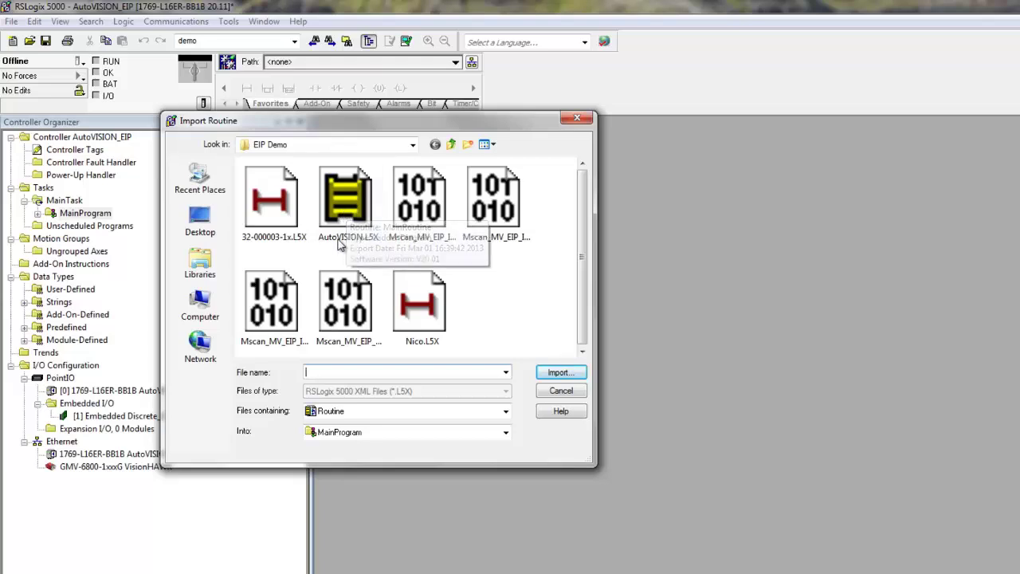
{"action": "double_click", "coordinate": [345, 205]}
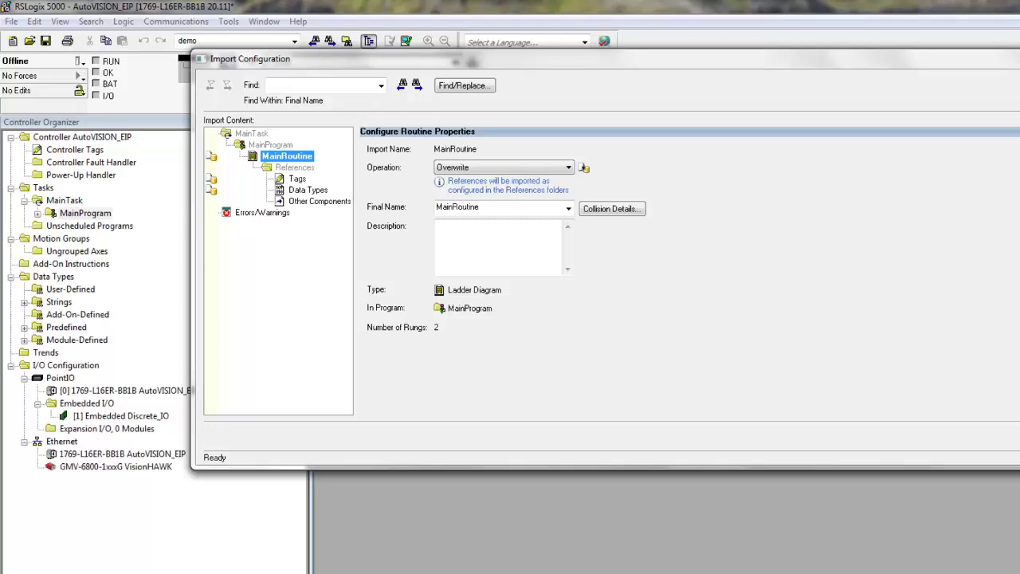
{"action": "key", "text": "Return"}
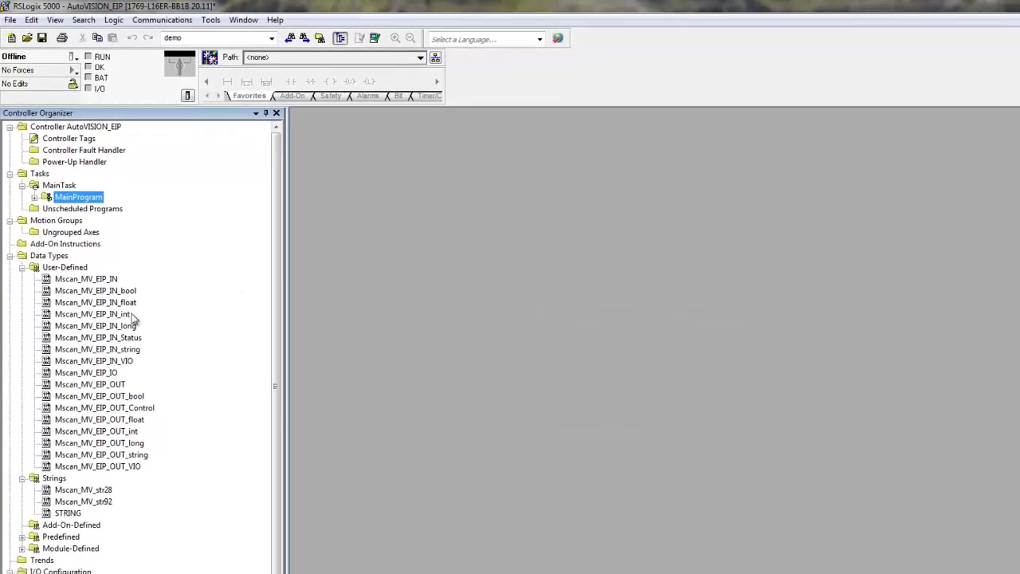
Expand MainProgram and open MainRoutine to view its two CPS rungs linking VisionHAWK and AutoVISION_IO
{"action": "left_click", "coordinate": [34, 198]}
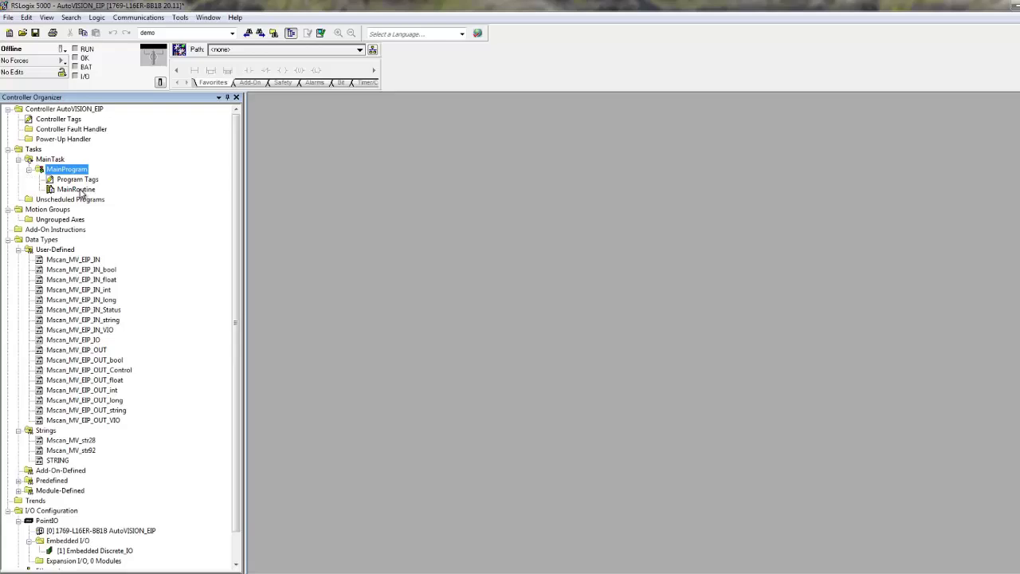
{"action": "left_click", "coordinate": [76, 190]}
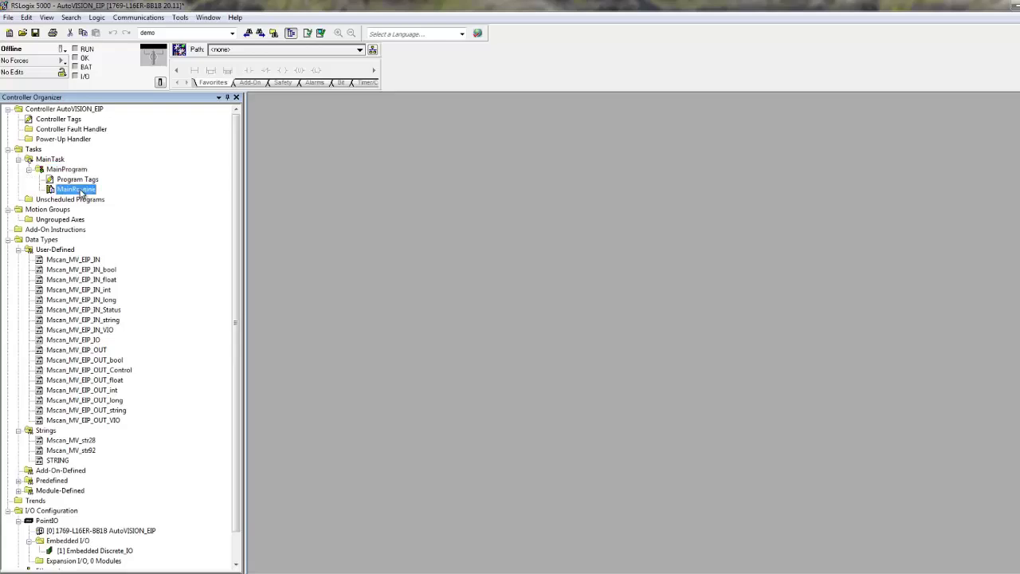
{"action": "double_click", "coordinate": [78, 190]}
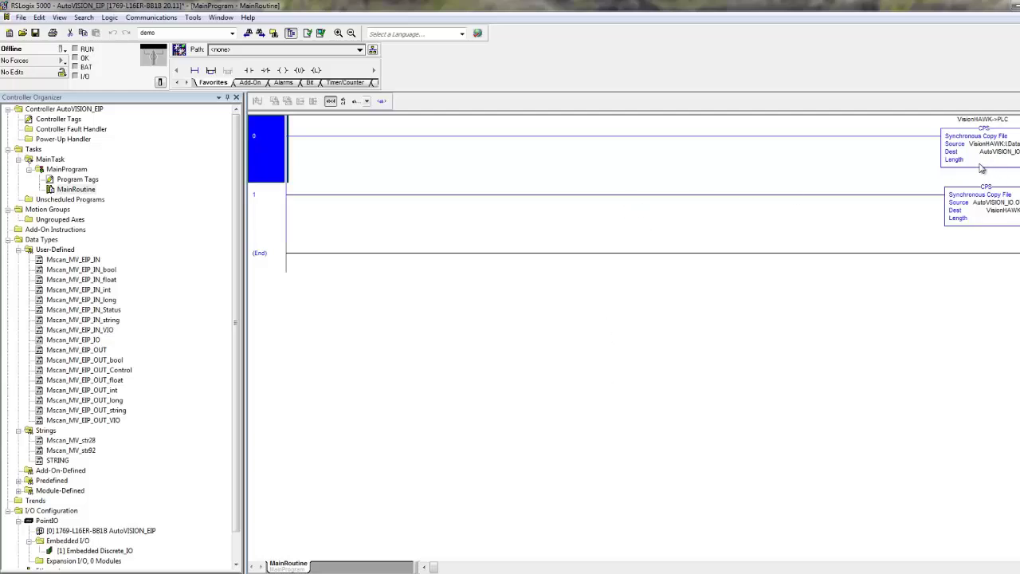
{"action": "mouse_move", "coordinate": [986, 155]}
Monitor the MainProgram tags and expand AutoVISION_IO into its IN and OUT members
{"action": "left_click", "coordinate": [76, 181]}
{"action": "right_click", "coordinate": [88, 179]}
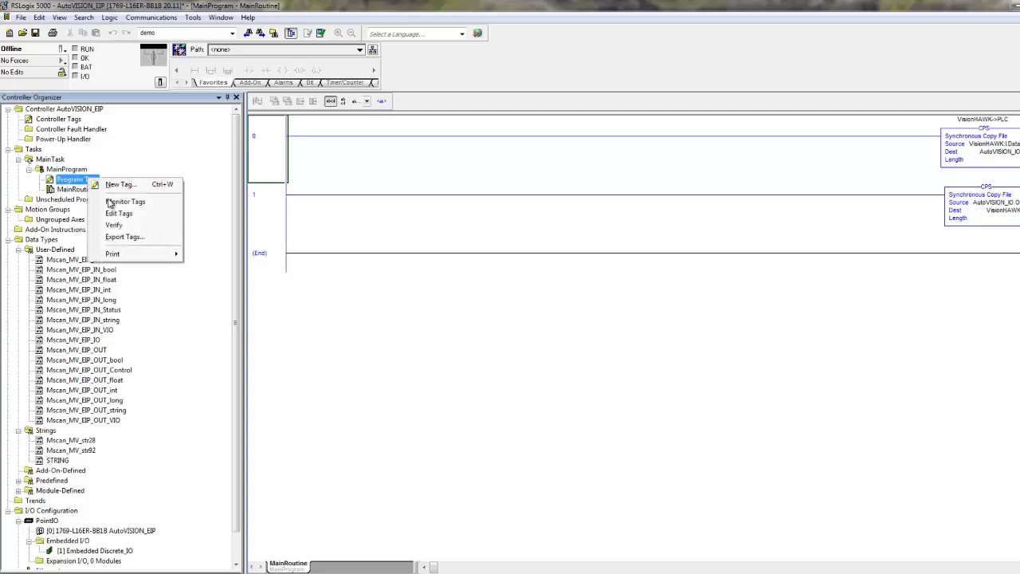
{"action": "left_click", "coordinate": [112, 203]}
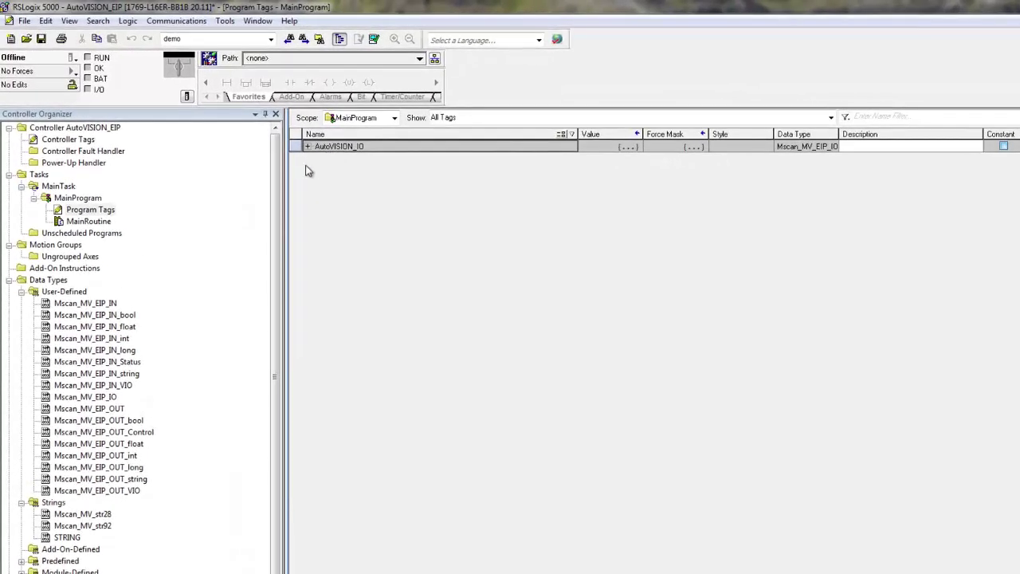
{"action": "left_click", "coordinate": [308, 146]}
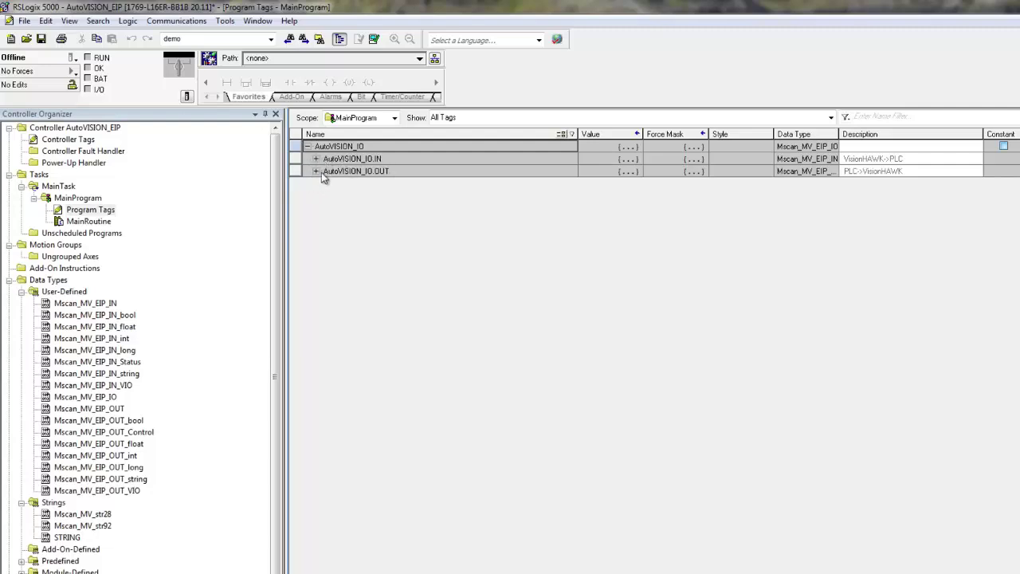
{"action": "left_click", "coordinate": [317, 160]}
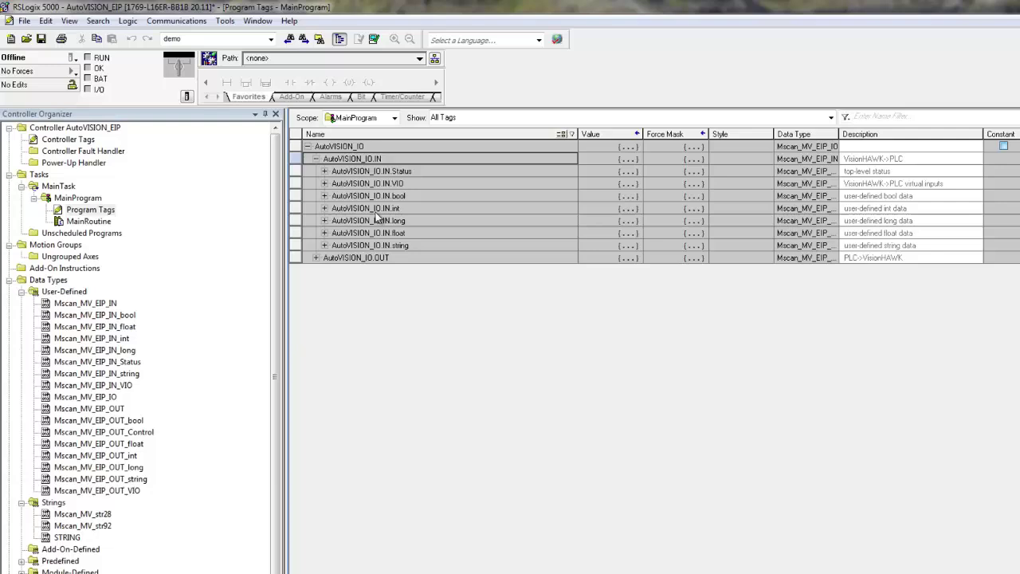
{"action": "left_click", "coordinate": [314, 257]}
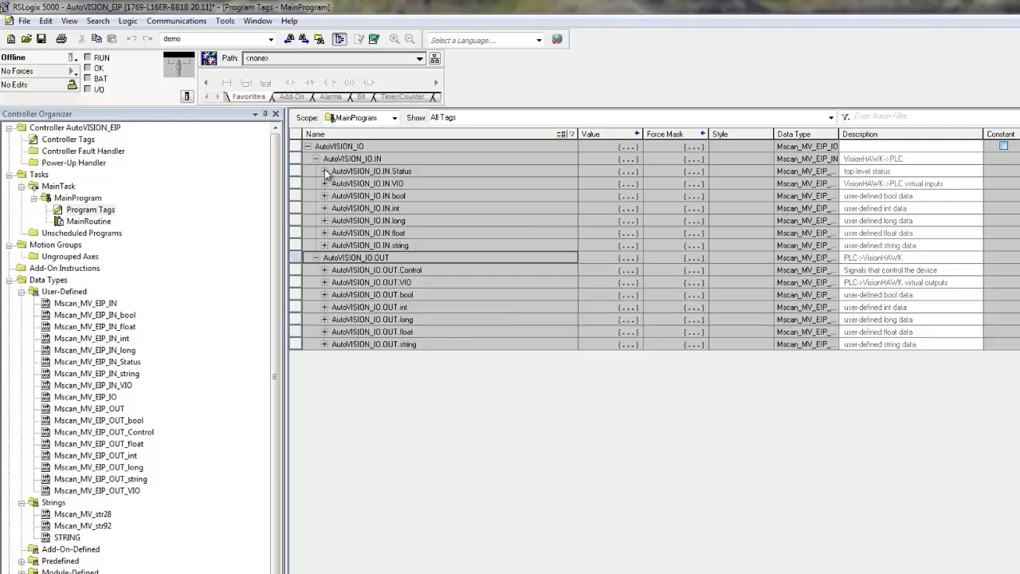
Inspect the IN bool, int, long, float and string members, collapsing each afterwards
{"action": "left_click", "coordinate": [326, 199]}
{"action": "left_click", "coordinate": [324, 196]}
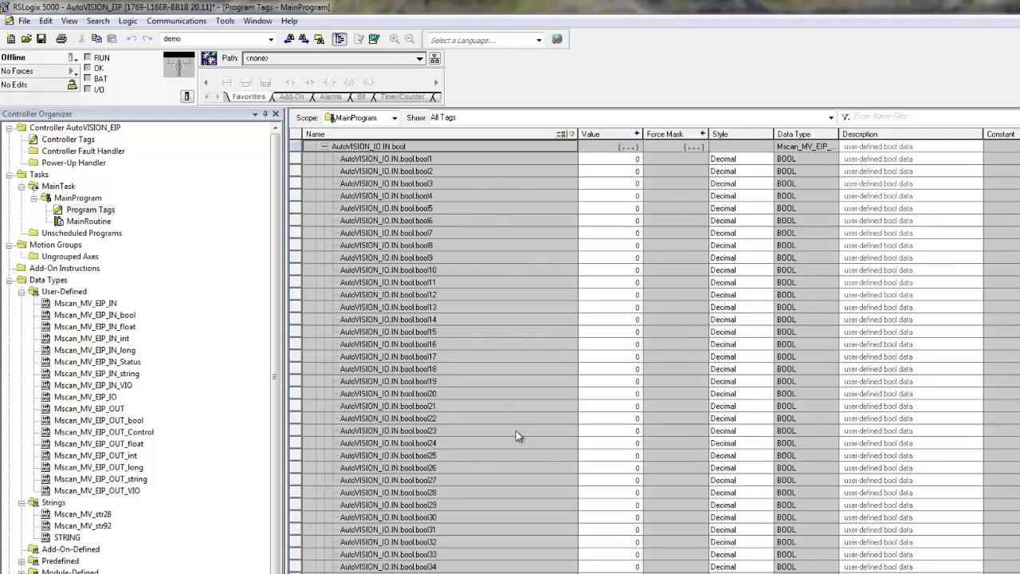
{"action": "scroll", "coordinate": [518, 437], "scroll_direction": "down", "scroll_amount": 9}
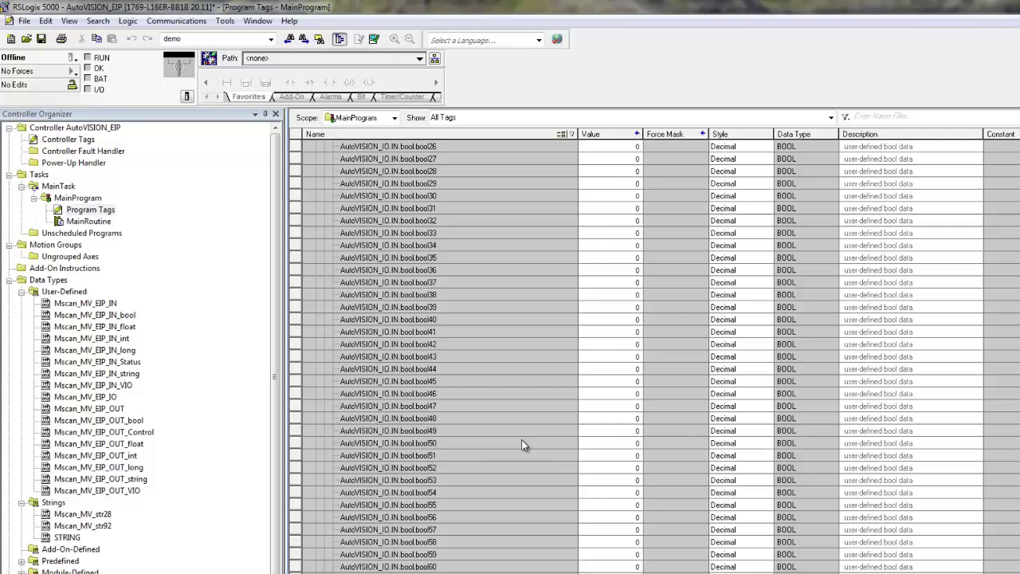
{"action": "scroll", "coordinate": [525, 494], "scroll_direction": "up", "scroll_amount": 10}
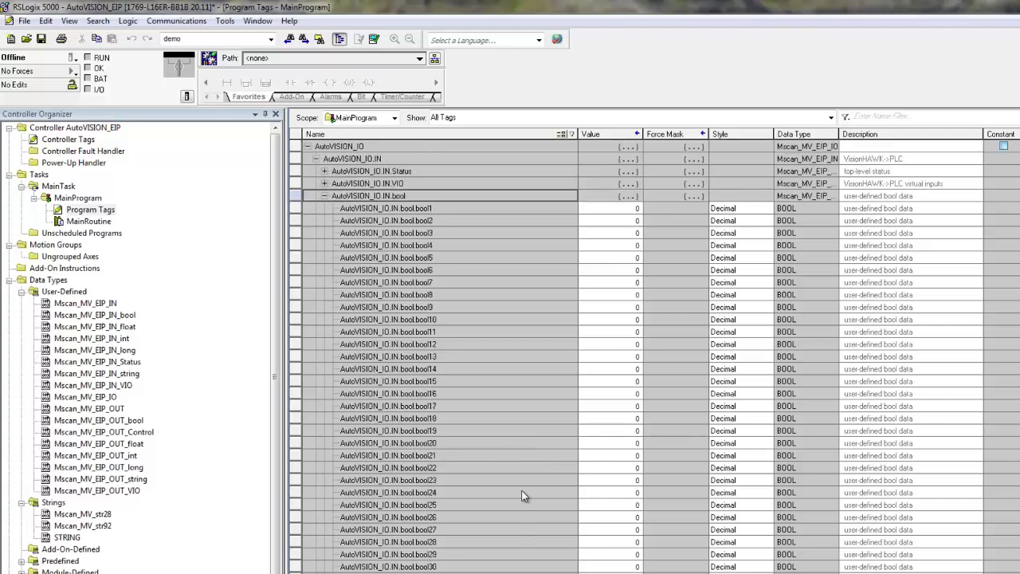
{"action": "left_click", "coordinate": [324, 196]}
{"action": "left_click", "coordinate": [323, 210]}
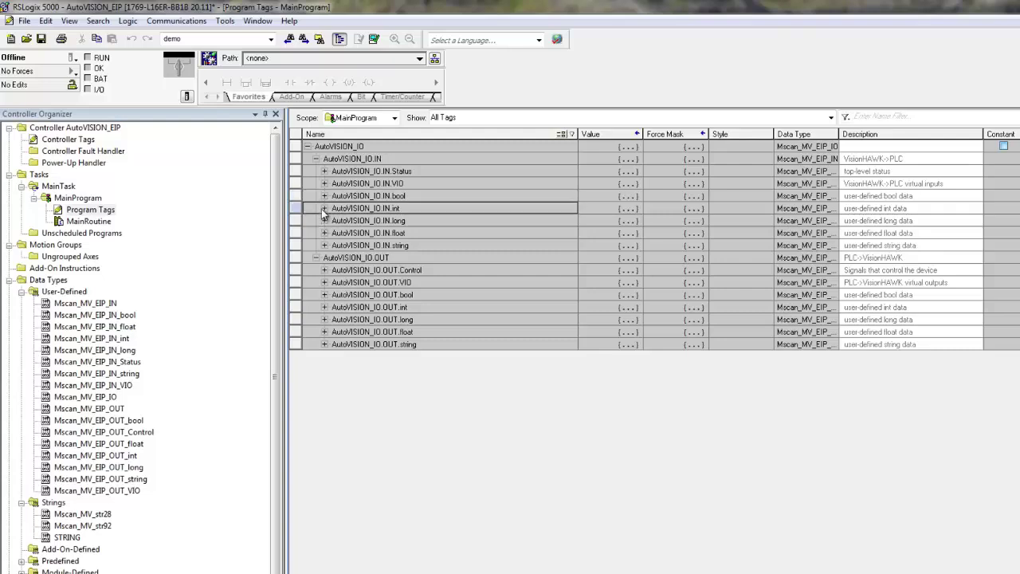
{"action": "left_click", "coordinate": [324, 209]}
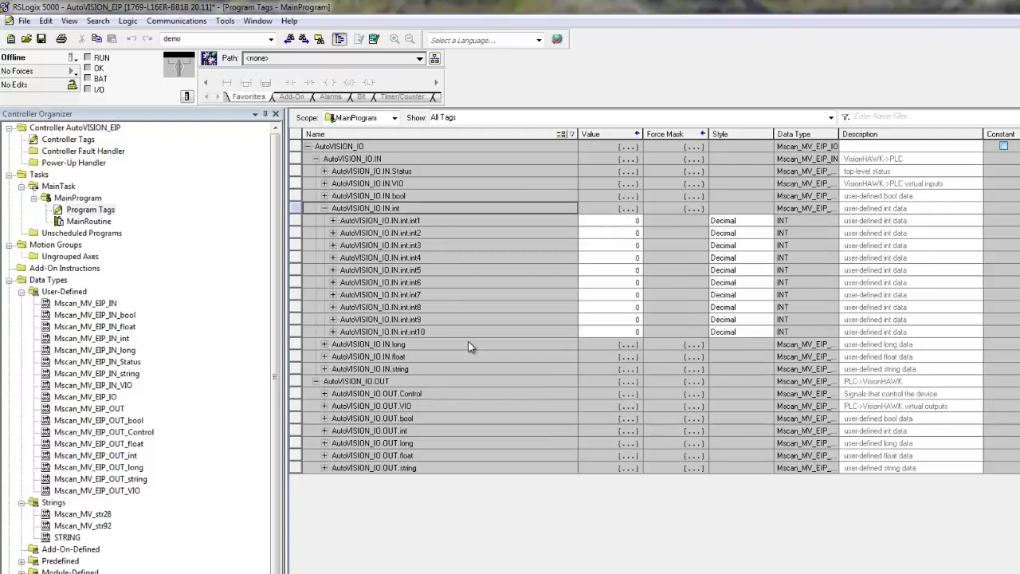
{"action": "left_click", "coordinate": [323, 208]}
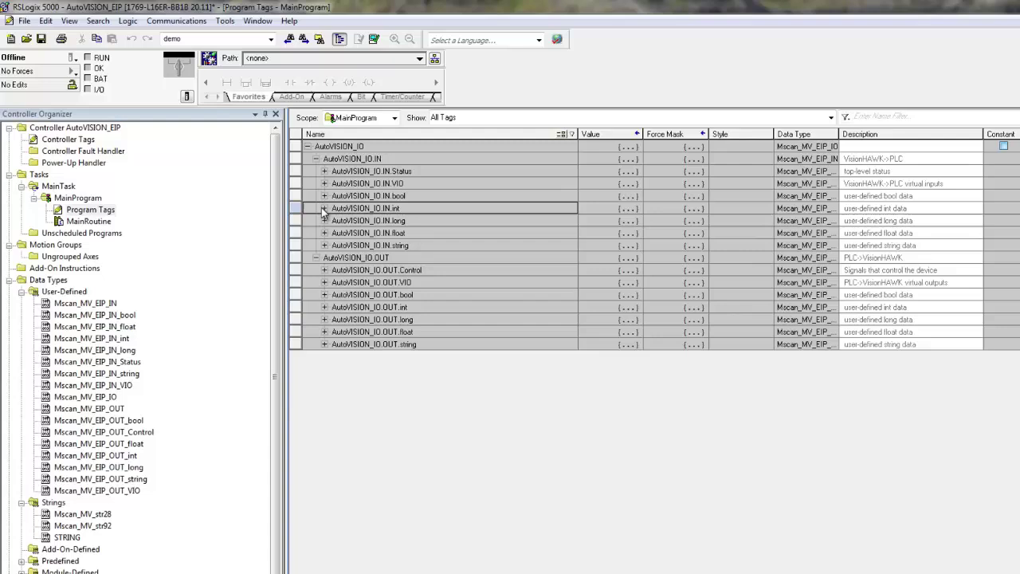
{"action": "left_click", "coordinate": [323, 220]}
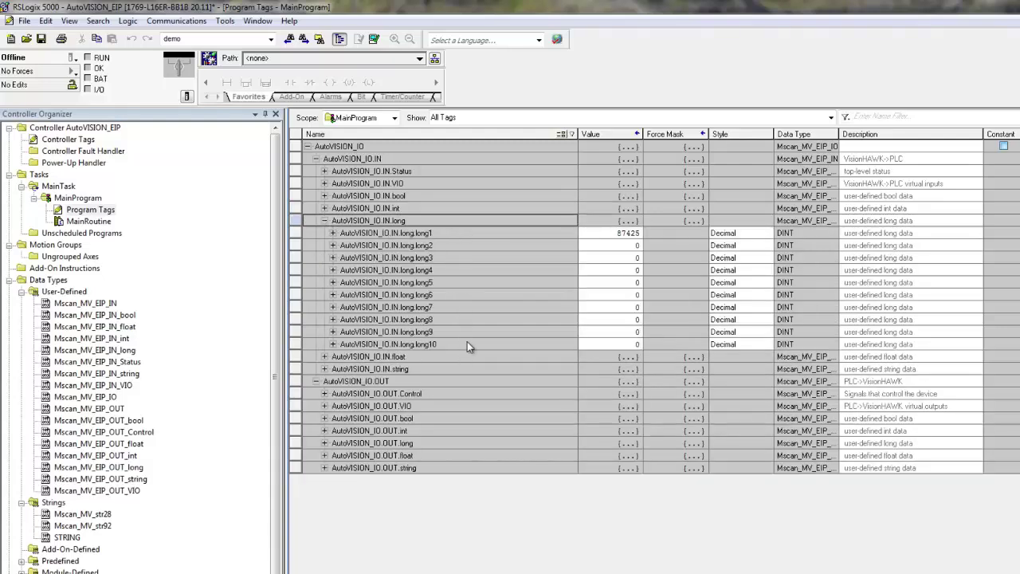
{"action": "left_click", "coordinate": [324, 220]}
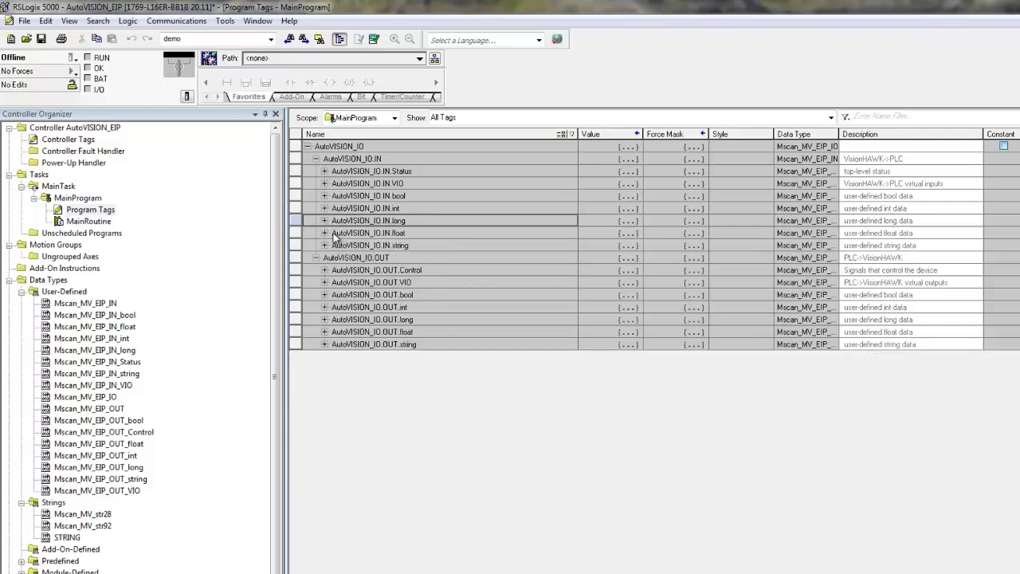
{"action": "left_click", "coordinate": [324, 232]}
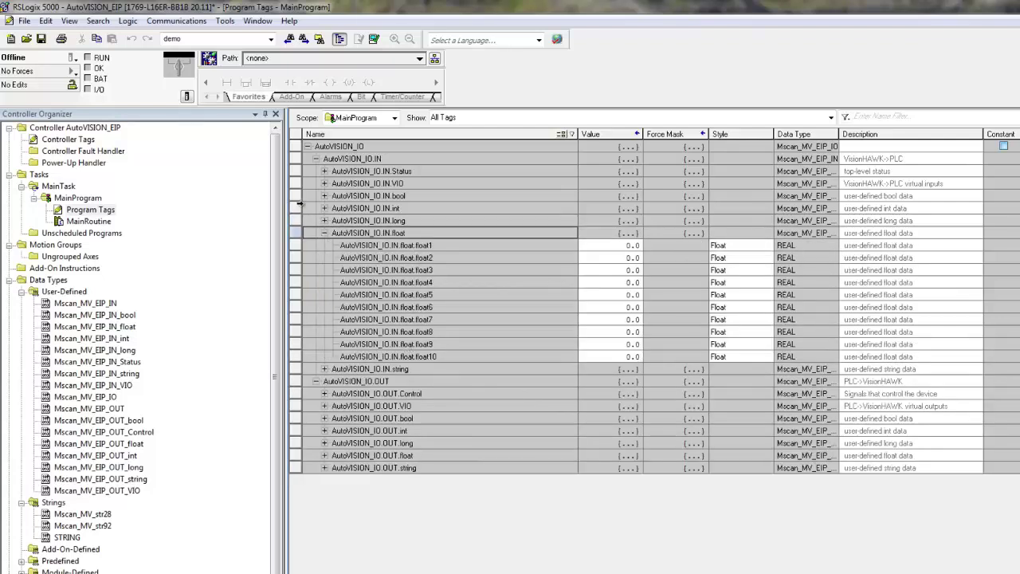
{"action": "left_click", "coordinate": [323, 232]}
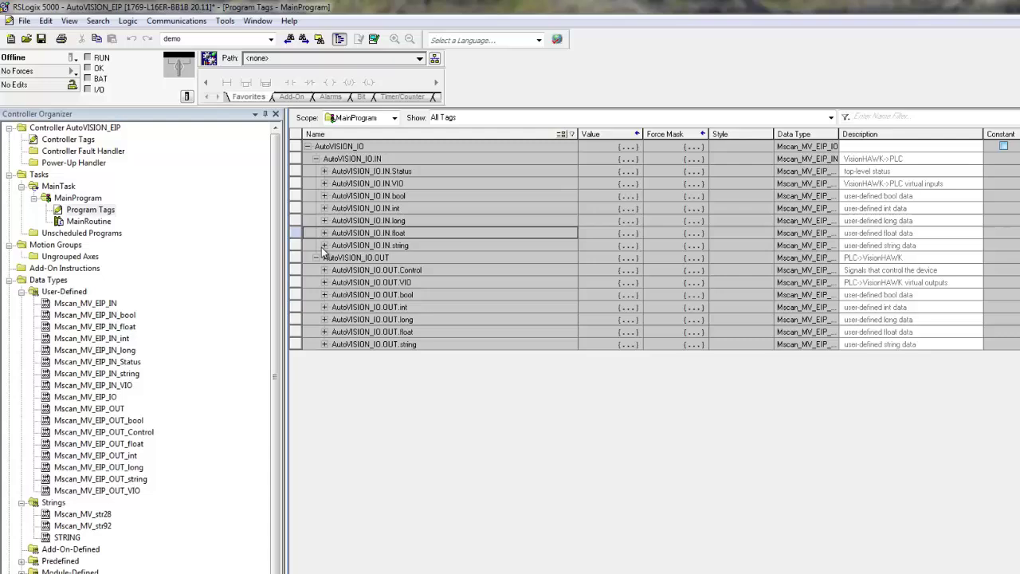
{"action": "left_click", "coordinate": [324, 245]}
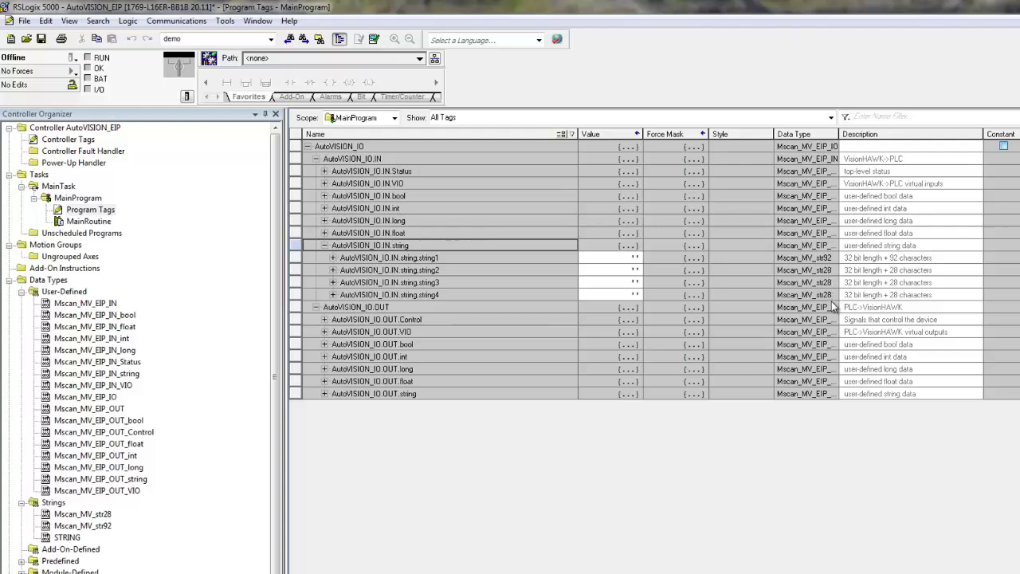
{"action": "left_click", "coordinate": [324, 245]}
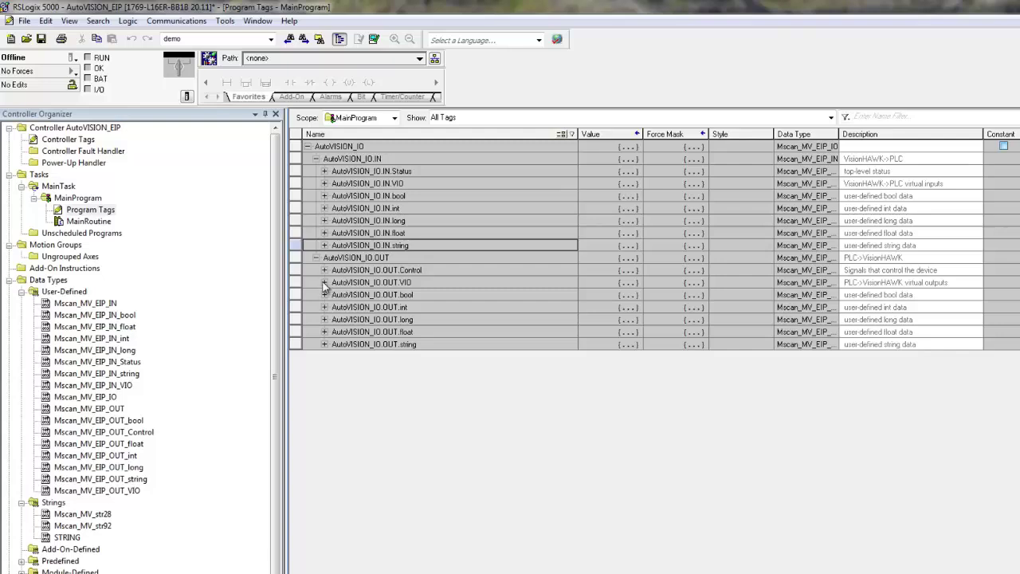
Inspect the OUT.bool bits and OUT.int values int101 to int110, collapsing each afterwards
{"action": "left_click", "coordinate": [324, 295]}
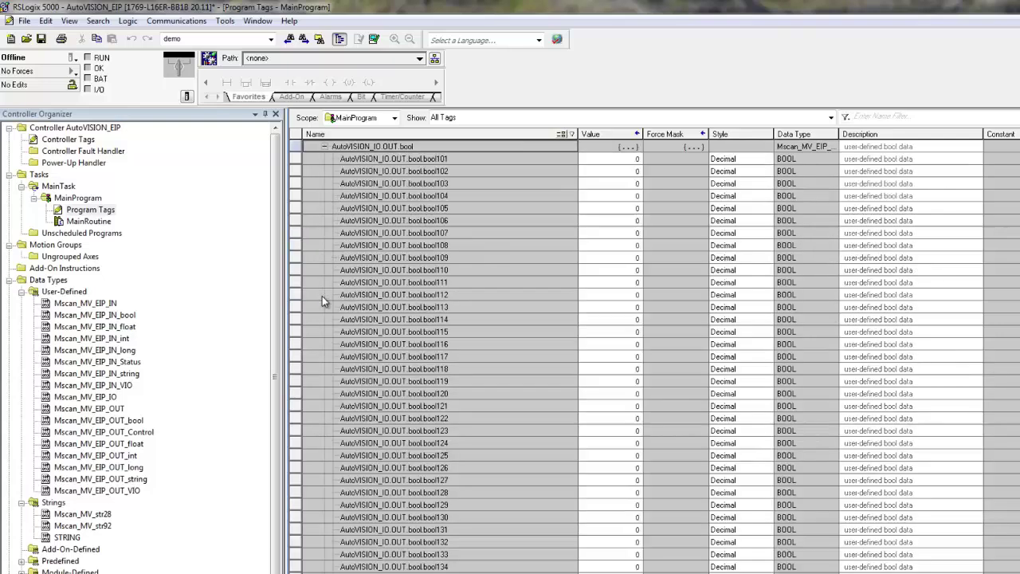
{"action": "left_click", "coordinate": [324, 148]}
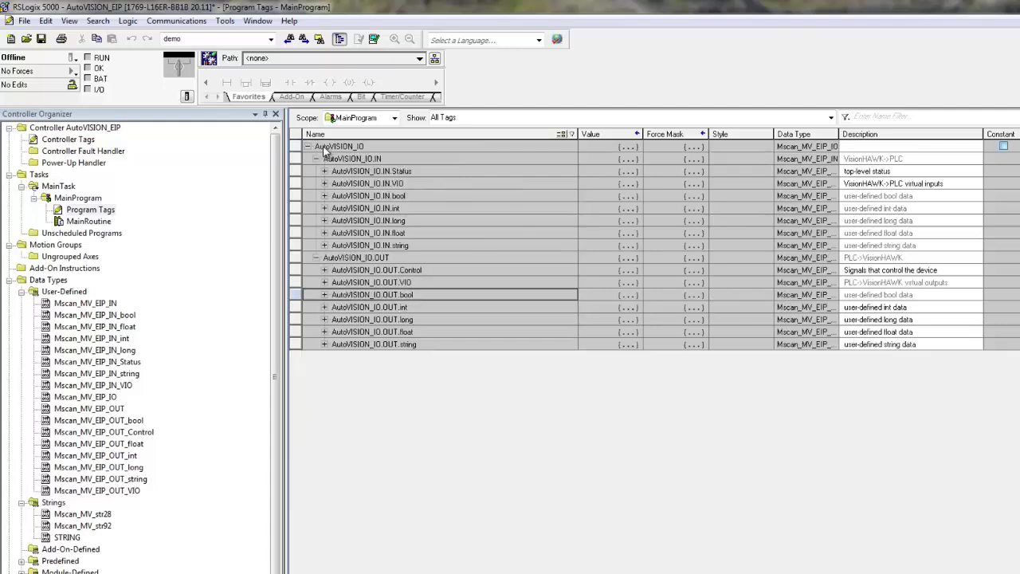
{"action": "left_click", "coordinate": [324, 307]}
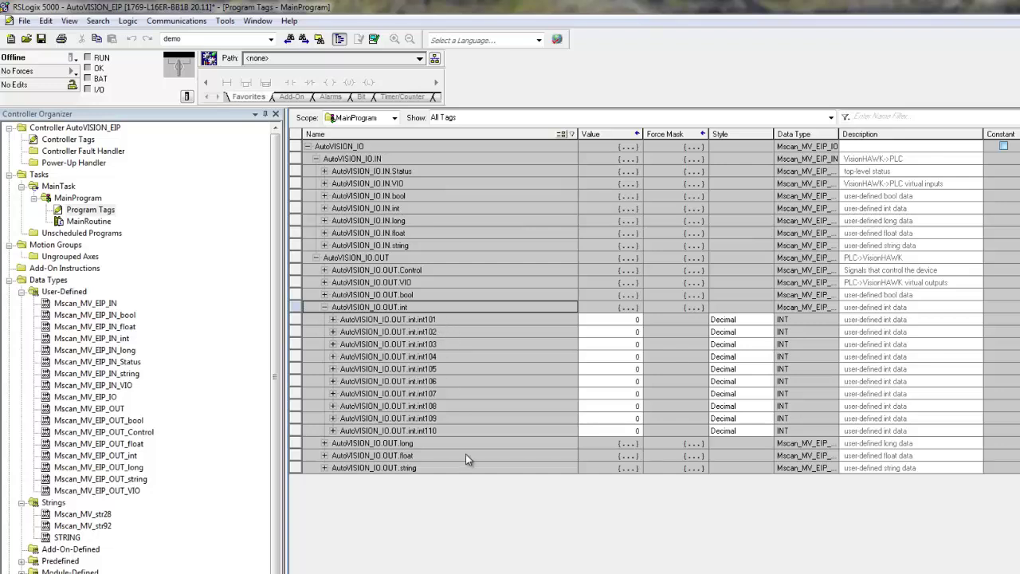
{"action": "left_click", "coordinate": [324, 307]}
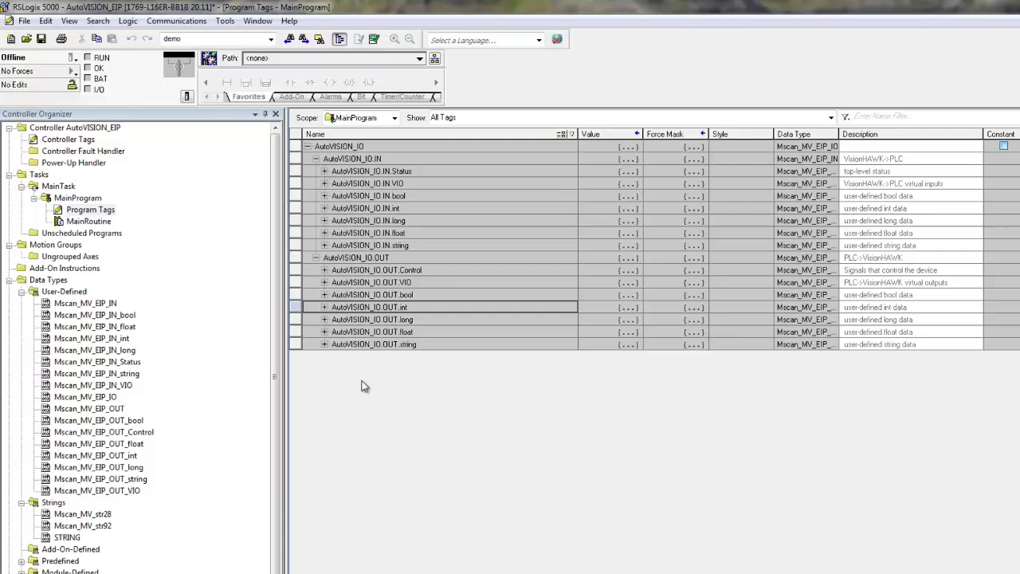
{"action": "left_click", "coordinate": [72, 58]}
{"action": "left_click", "coordinate": [411, 63]}
{"action": "left_click", "coordinate": [434, 59]}
{"action": "double_click", "coordinate": [339, 197]}
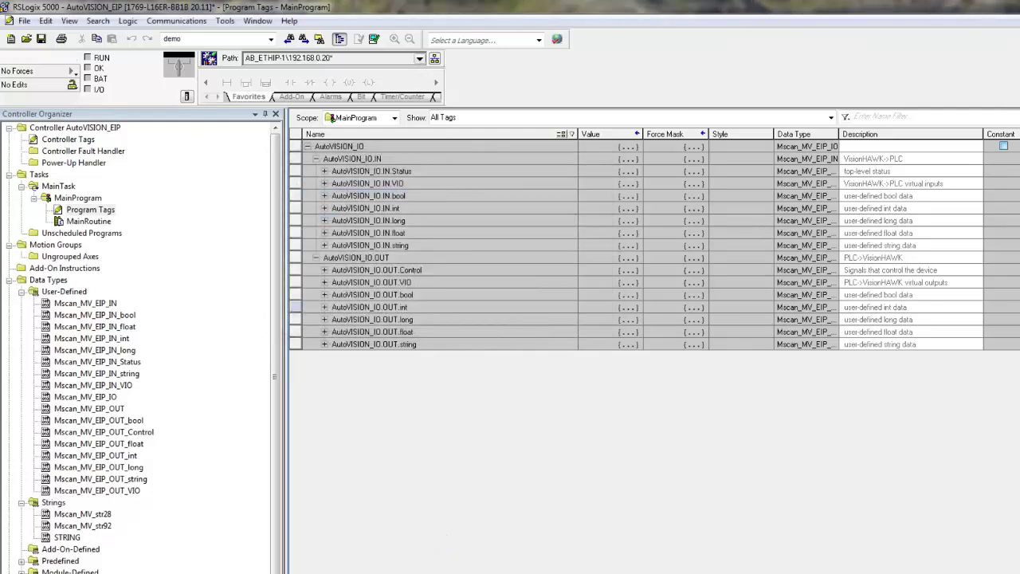
{"action": "left_click", "coordinate": [640, 495]}
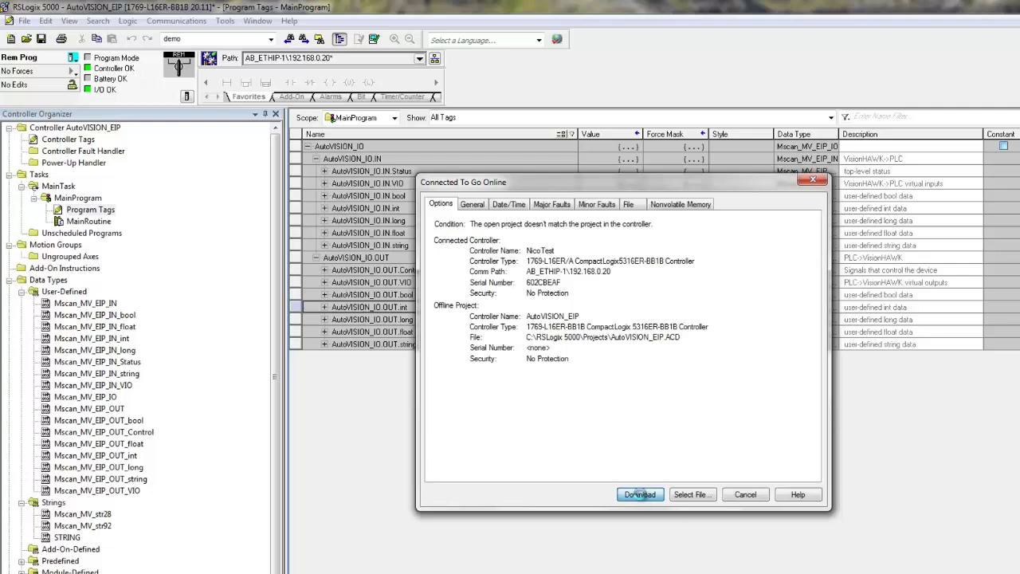
{"action": "left_click", "coordinate": [556, 460]}
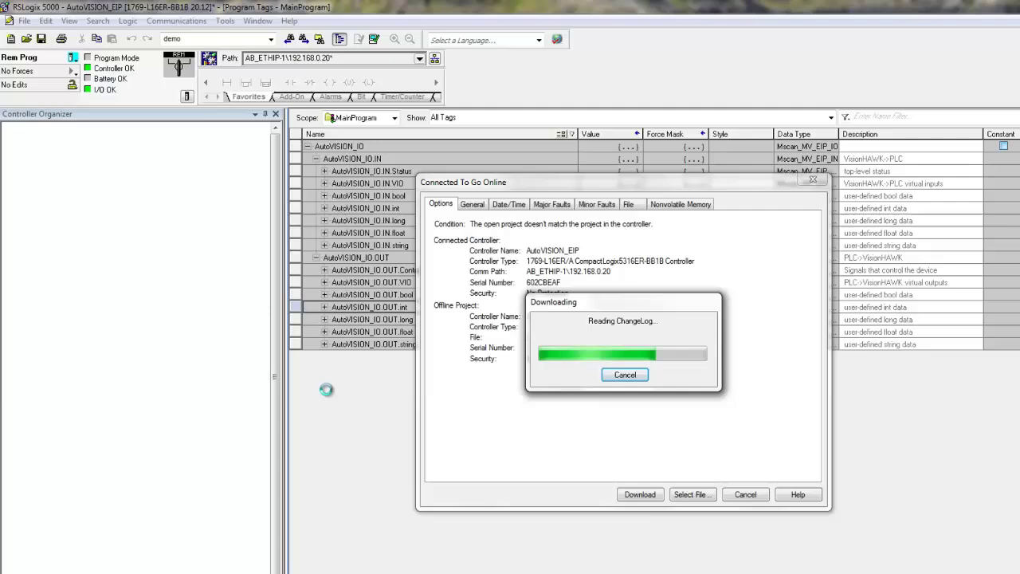
{"action": "left_click", "coordinate": [72, 58]}
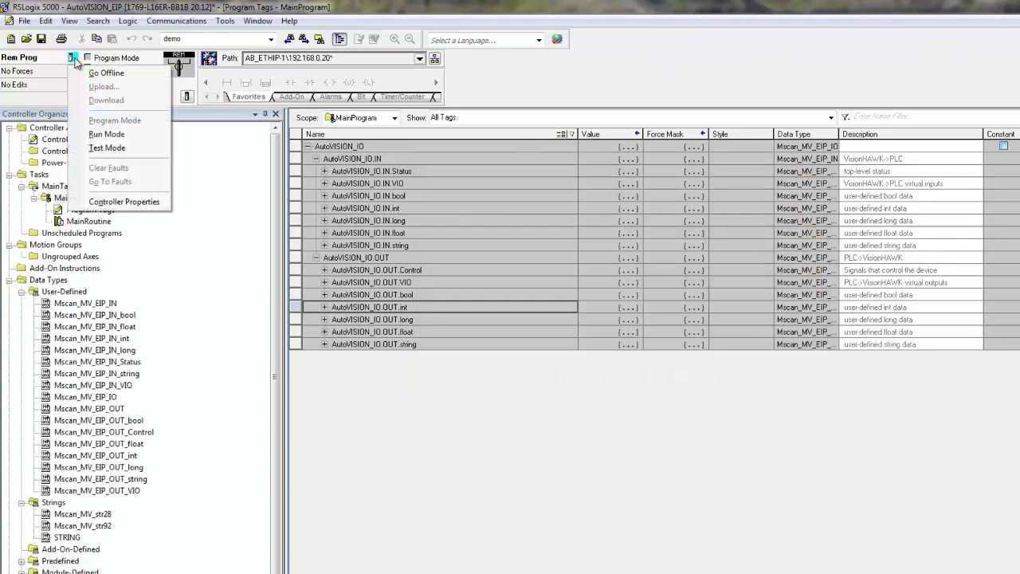
{"action": "left_click", "coordinate": [124, 138]}
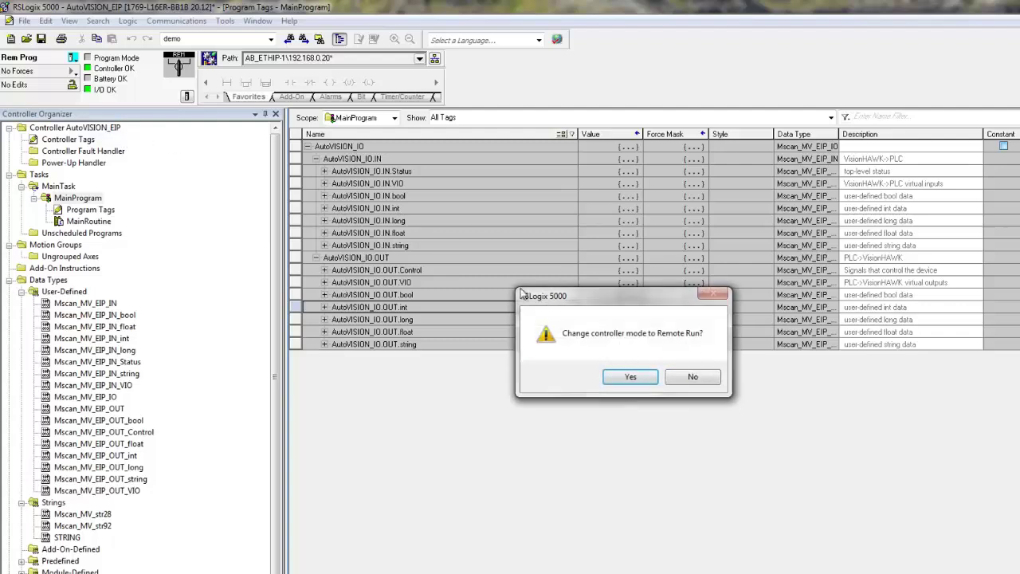
{"action": "left_click", "coordinate": [630, 377]}
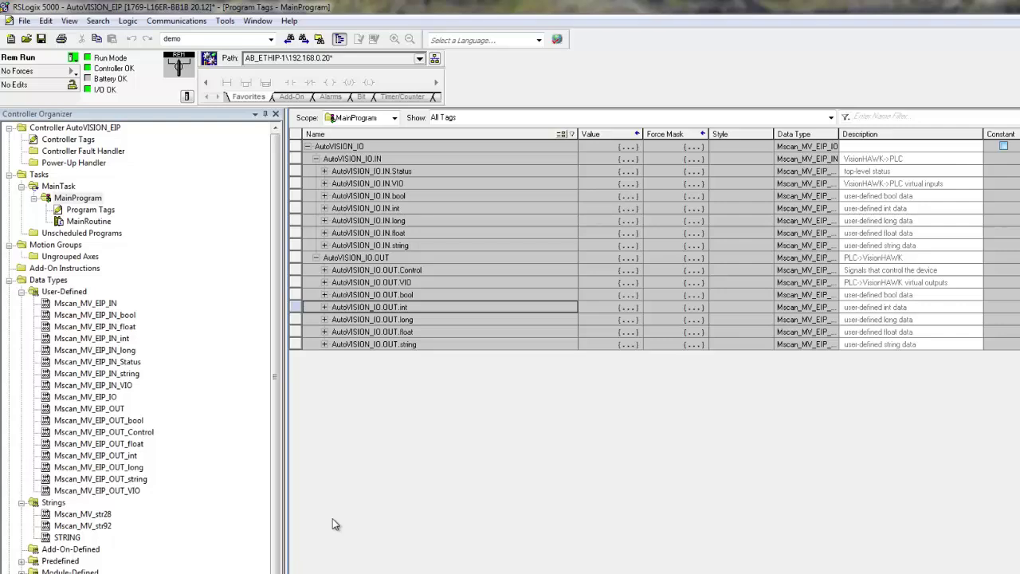
Expand AutoVISION_IO.IN.Status and check the TriggerReady bit's current value
{"action": "left_click", "coordinate": [325, 173]}
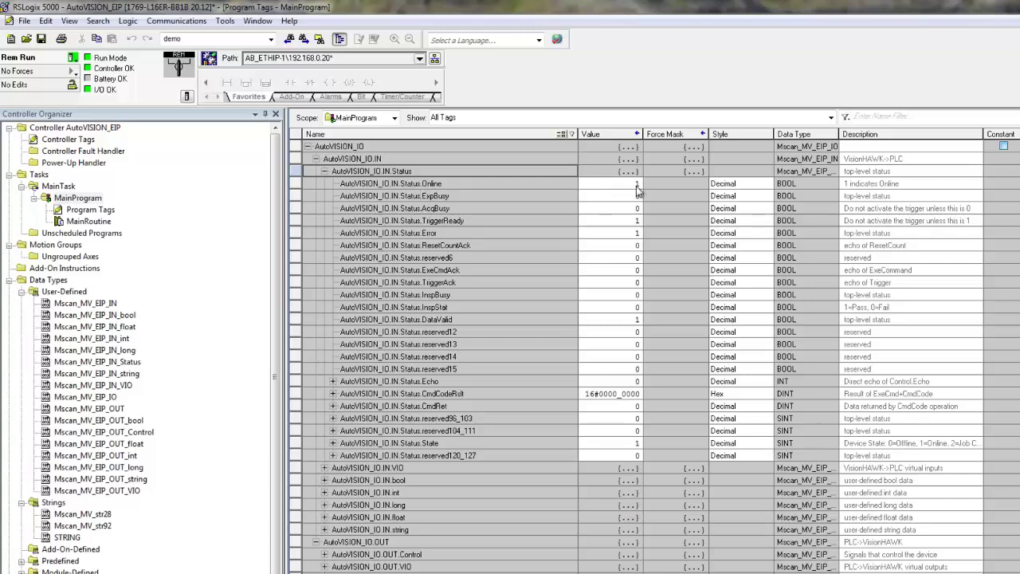
{"action": "left_click", "coordinate": [632, 220]}
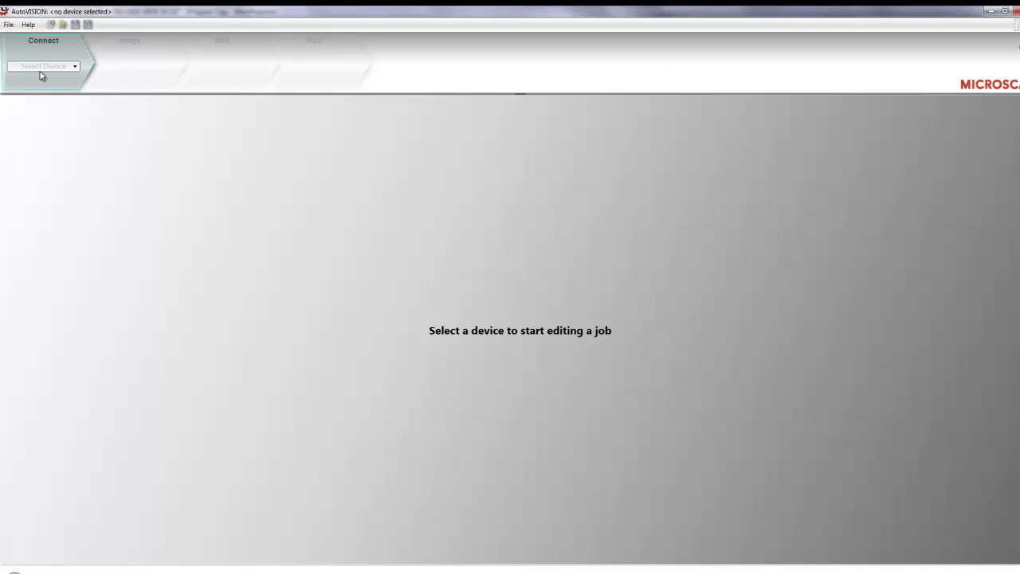
Select VisionHawk from the device list and create a new job showing its 1280 x 960 image
{"action": "left_click", "coordinate": [42, 66]}
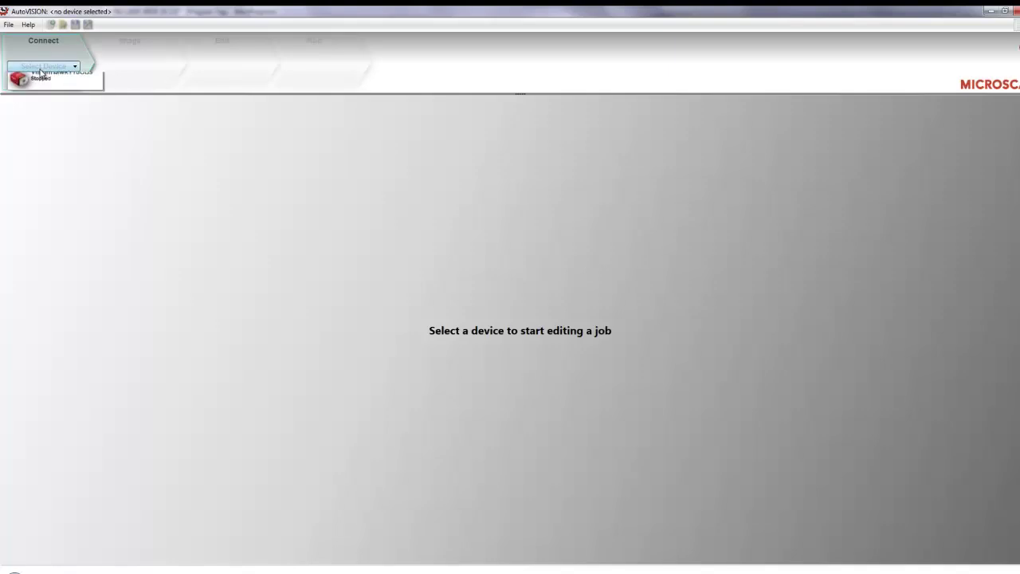
{"action": "left_click", "coordinate": [34, 104]}
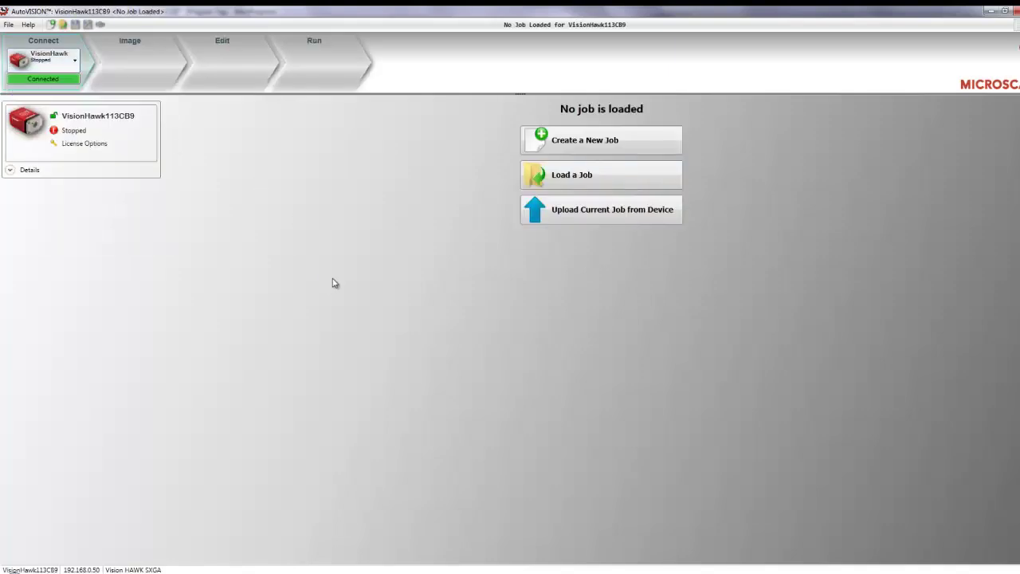
{"action": "left_click", "coordinate": [554, 143]}
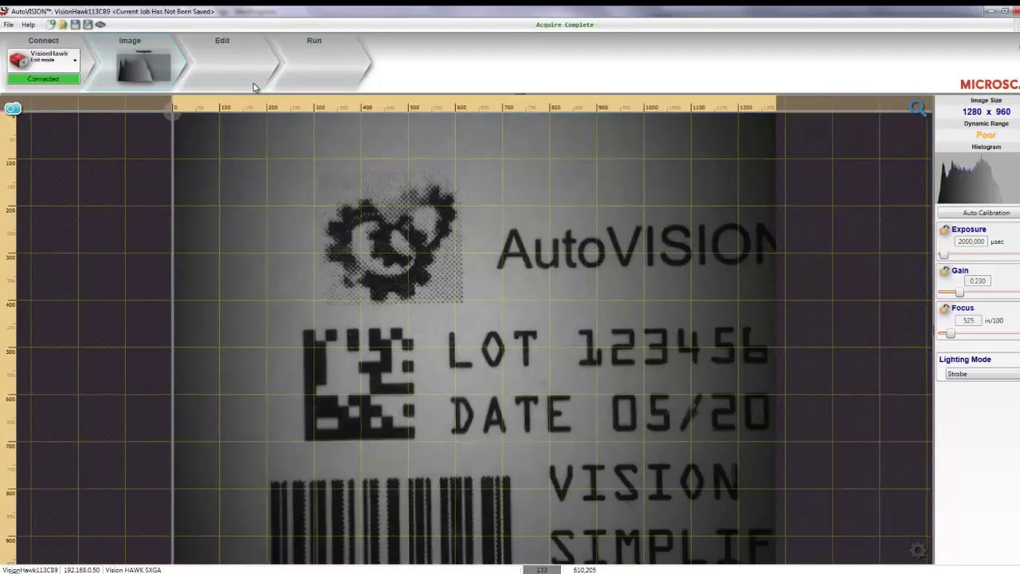
Add a Presence tool and size its region to cover the gear logo
{"action": "left_click", "coordinate": [223, 65]}
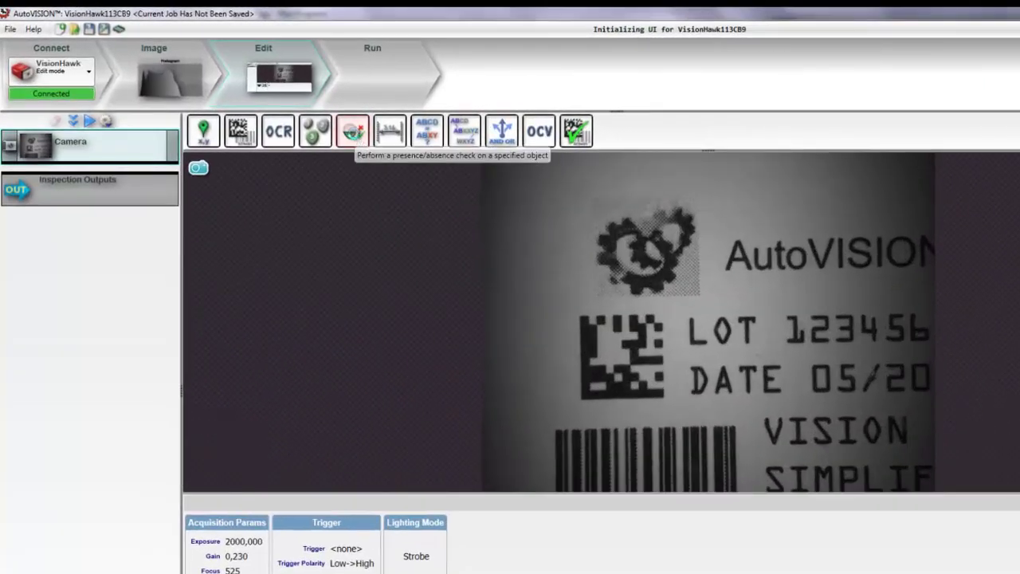
{"action": "left_click", "coordinate": [352, 132]}
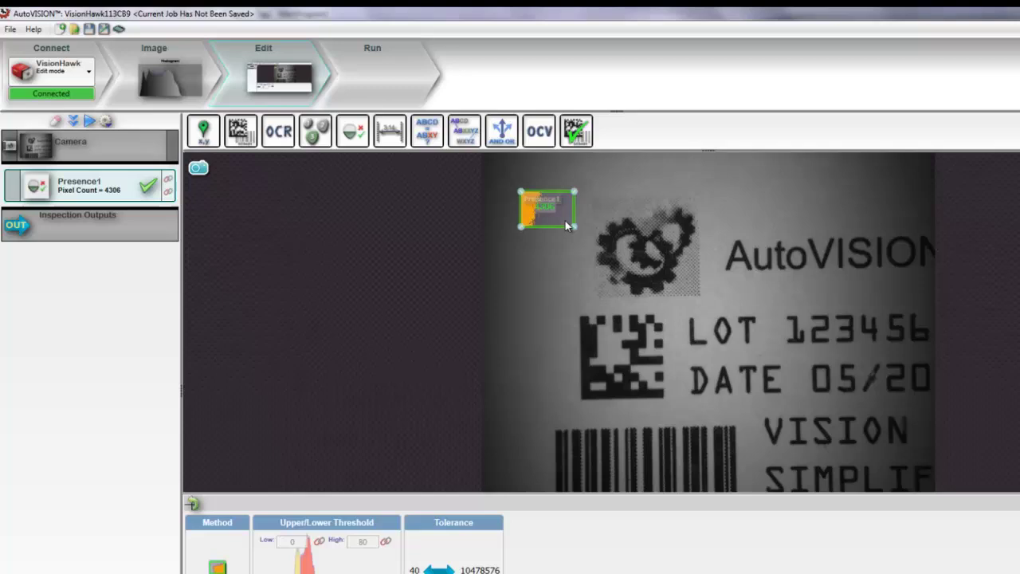
{"action": "left_click_drag", "start_coordinate": [574, 227], "coordinate": [704, 306]}
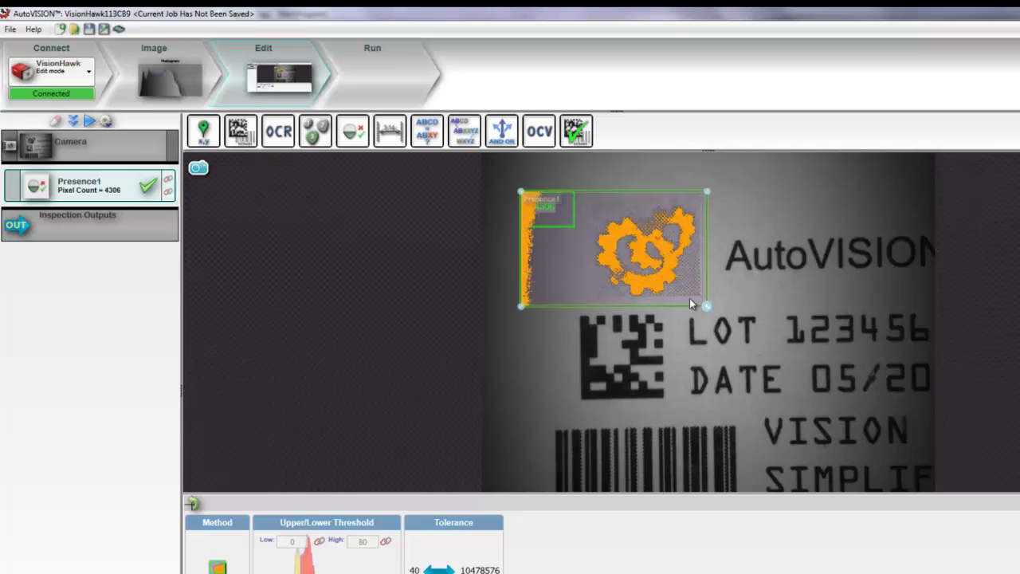
{"action": "left_click_drag", "start_coordinate": [523, 193], "coordinate": [586, 192]}
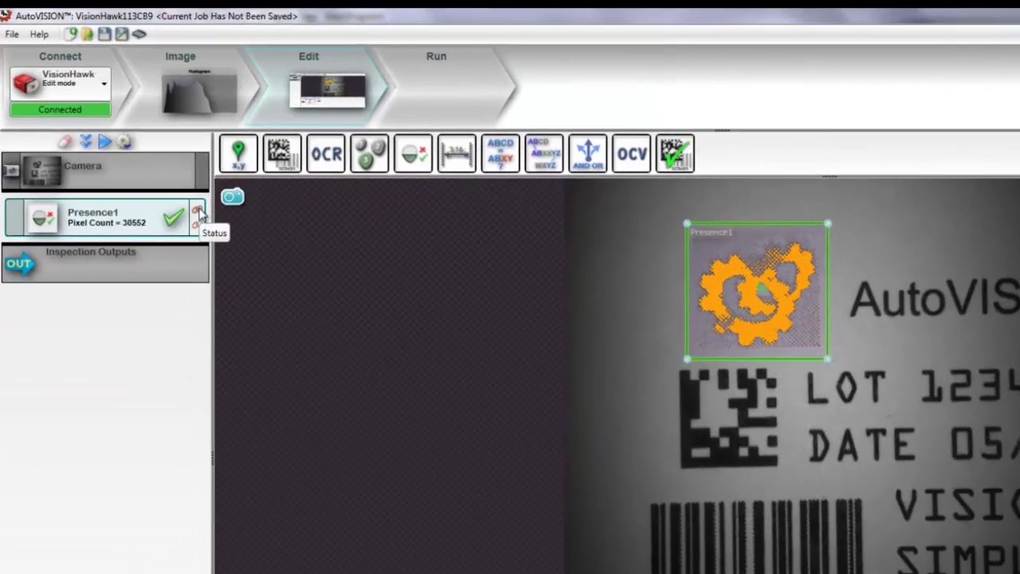
Send the presence status to EIP bool1 and the pixel count to long1
{"action": "left_click", "coordinate": [197, 215]}
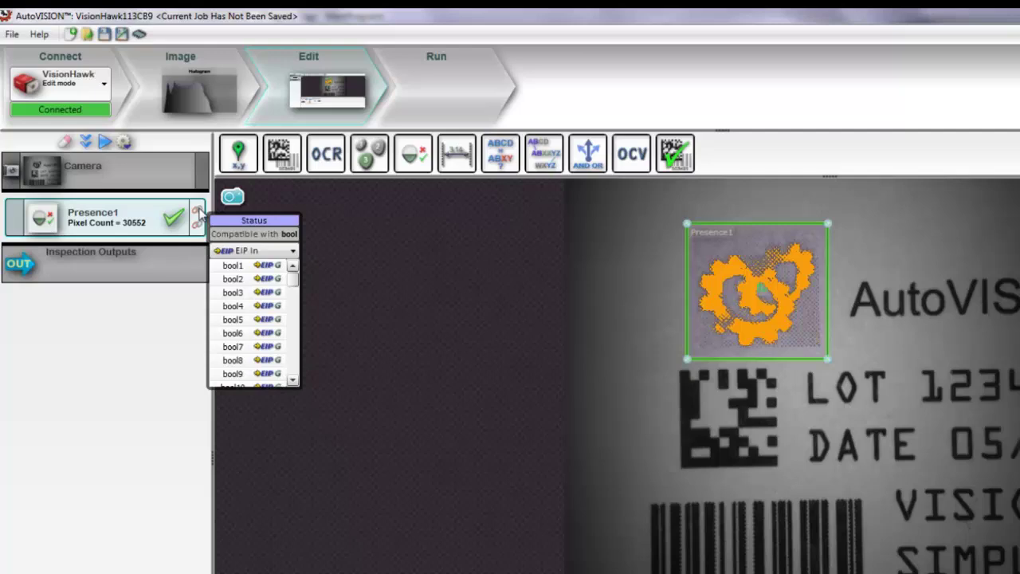
{"action": "left_click", "coordinate": [235, 268]}
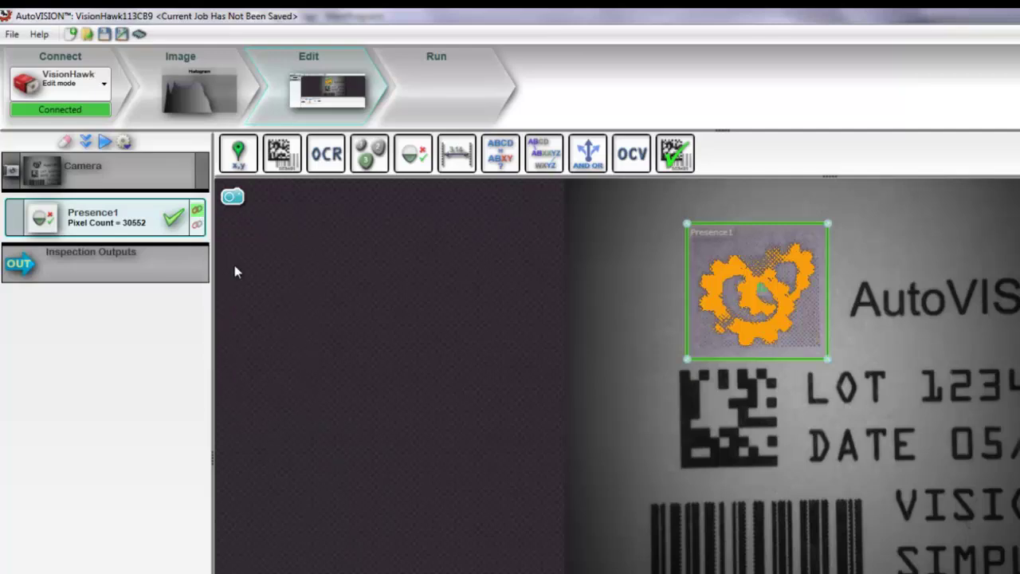
{"action": "left_click", "coordinate": [199, 226]}
{"action": "left_click_drag", "start_coordinate": [298, 321], "coordinate": [296, 357]}
{"action": "left_click", "coordinate": [242, 315]}
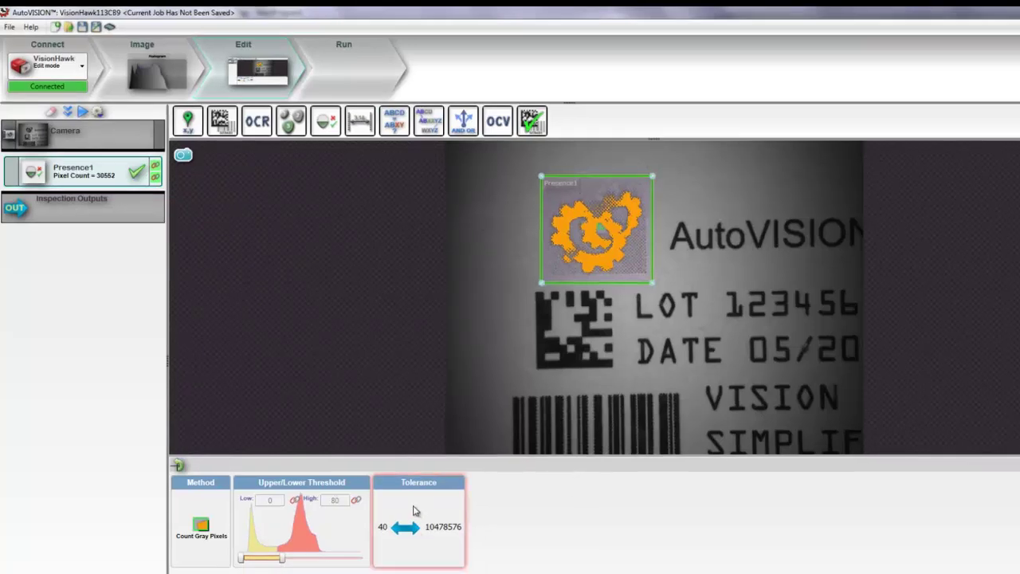
Take the minimum and maximum pixel-count limits from tags long101 and long102
{"action": "left_click", "coordinate": [418, 530]}
{"action": "left_click", "coordinate": [407, 526]}
{"action": "scroll", "coordinate": [482, 492], "scroll_direction": "down", "scroll_amount": 2}
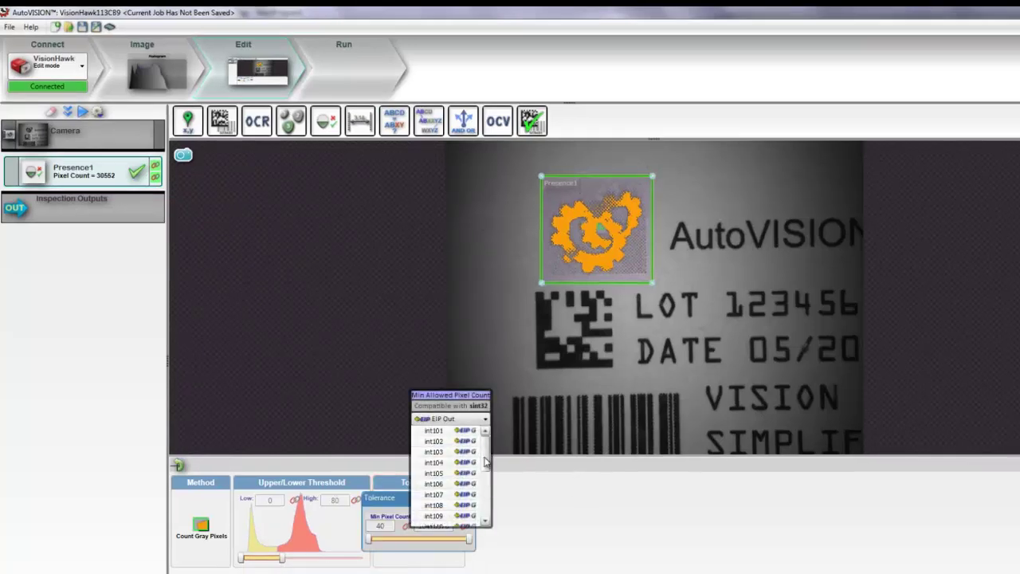
{"action": "left_click", "coordinate": [441, 474]}
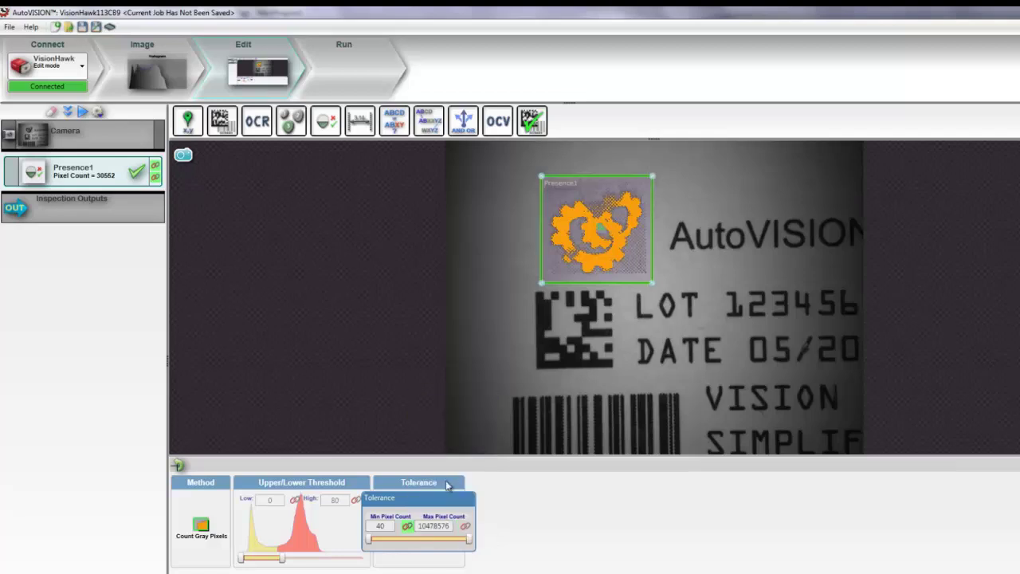
{"action": "left_click", "coordinate": [465, 526]}
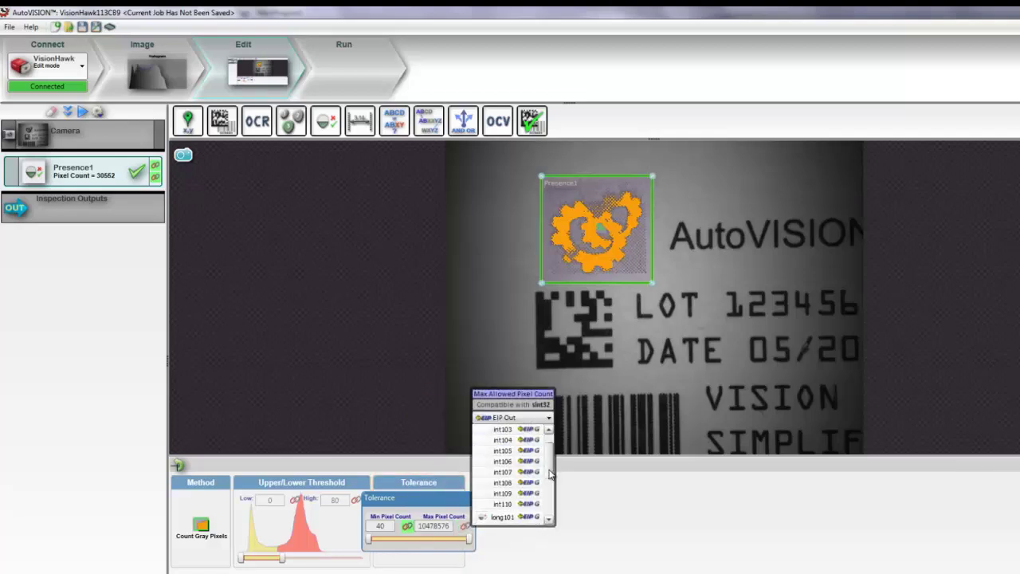
{"action": "scroll", "coordinate": [490, 510], "scroll_direction": "down", "scroll_amount": 2}
{"action": "left_click", "coordinate": [520, 488]}
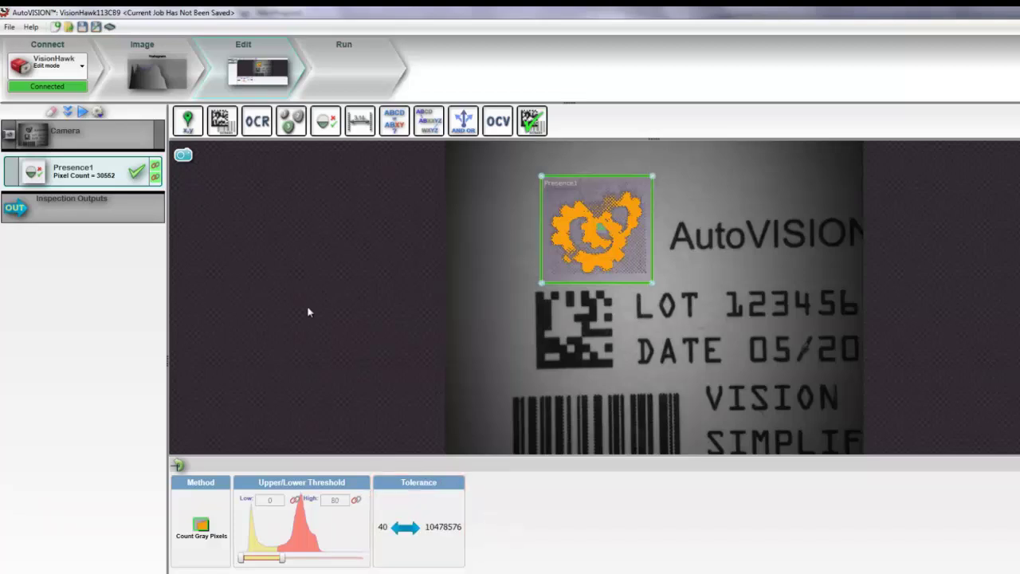
Place a Decode tool over the data-matrix code, linking status to bool2 and decoded text to string1
{"action": "left_click", "coordinate": [222, 120]}
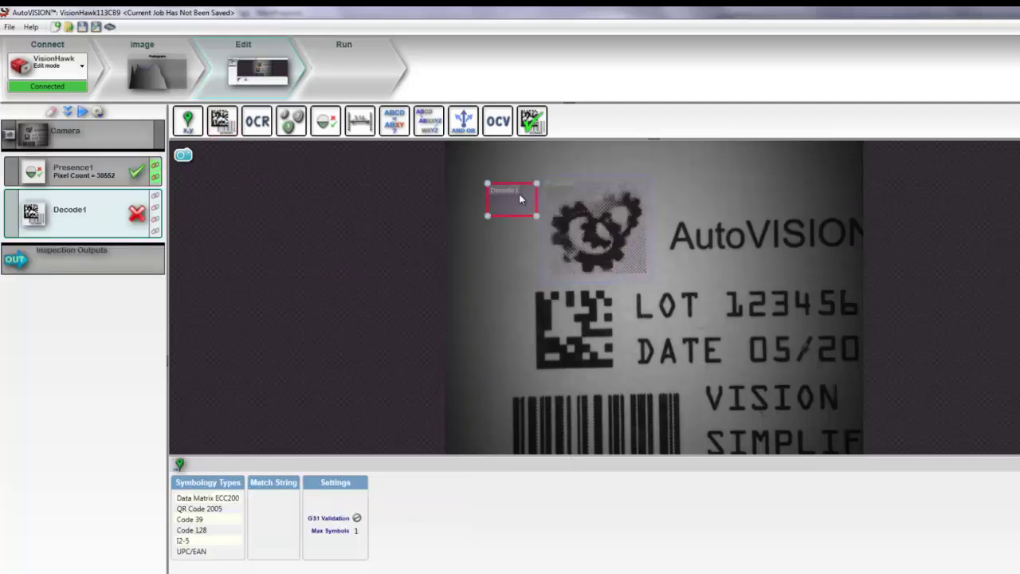
{"action": "left_click_drag", "start_coordinate": [516, 200], "coordinate": [668, 397]}
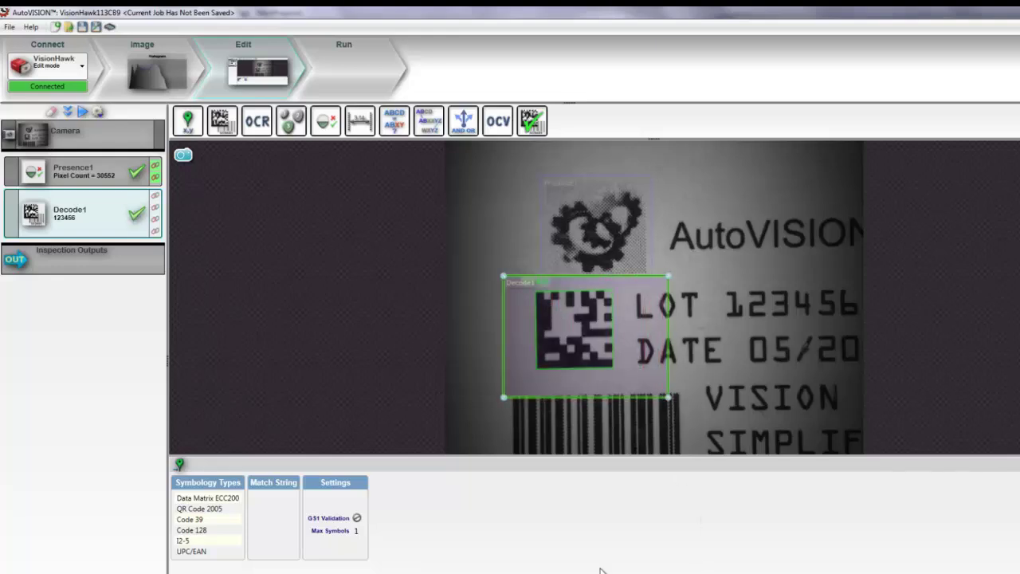
{"action": "left_click", "coordinate": [155, 200]}
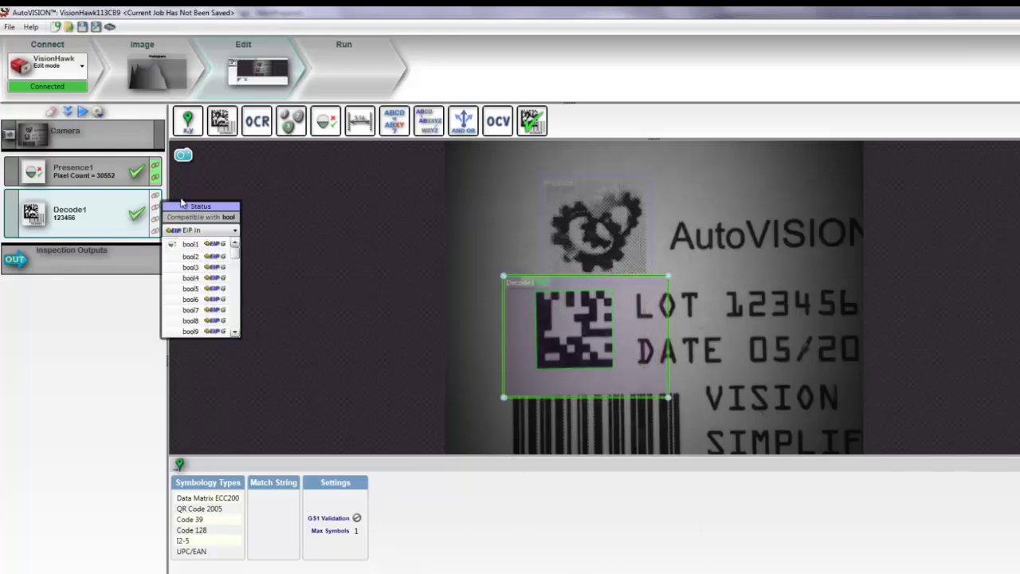
{"action": "left_click", "coordinate": [196, 259]}
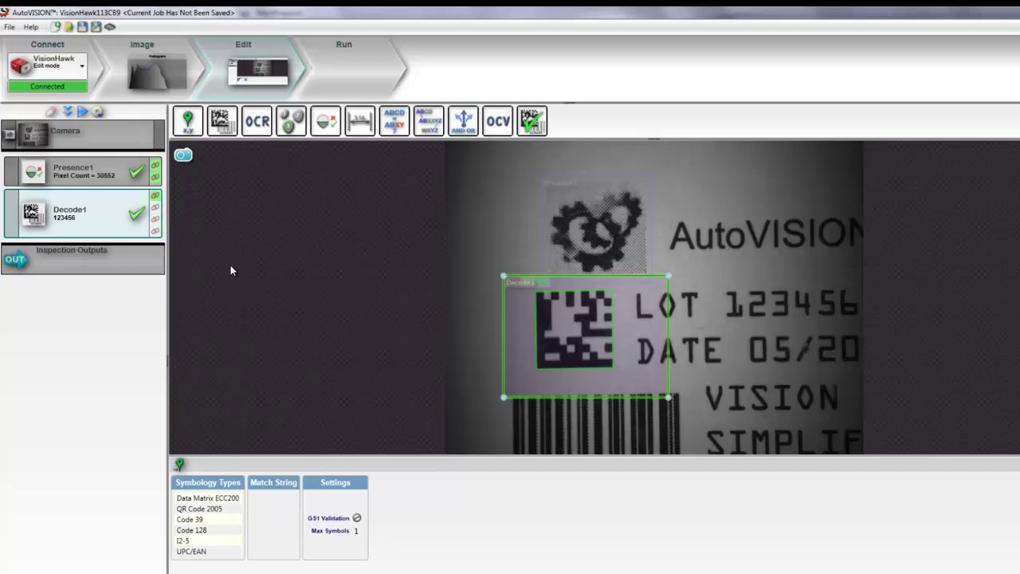
{"action": "left_click", "coordinate": [155, 207]}
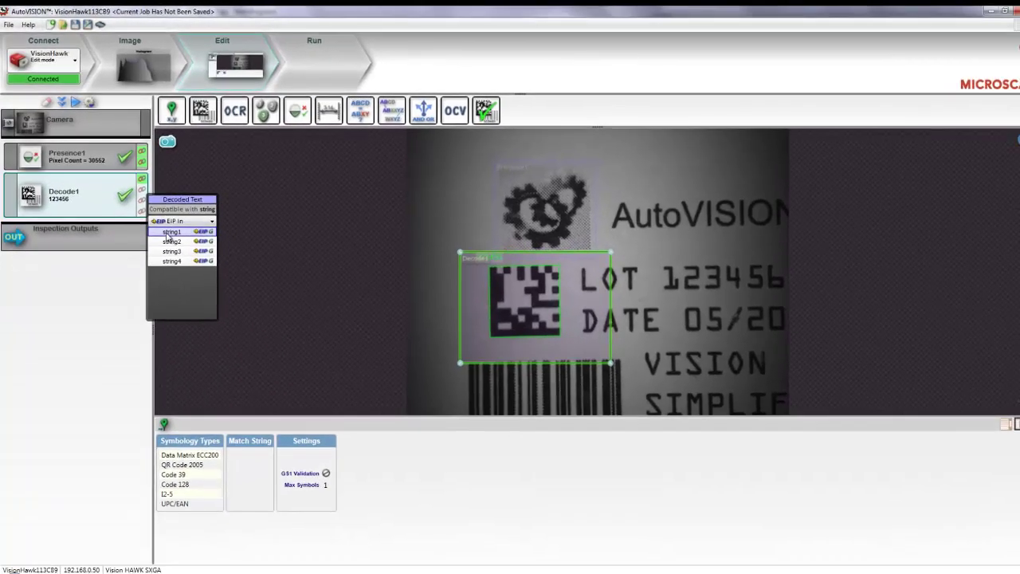
{"action": "left_click", "coordinate": [168, 233]}
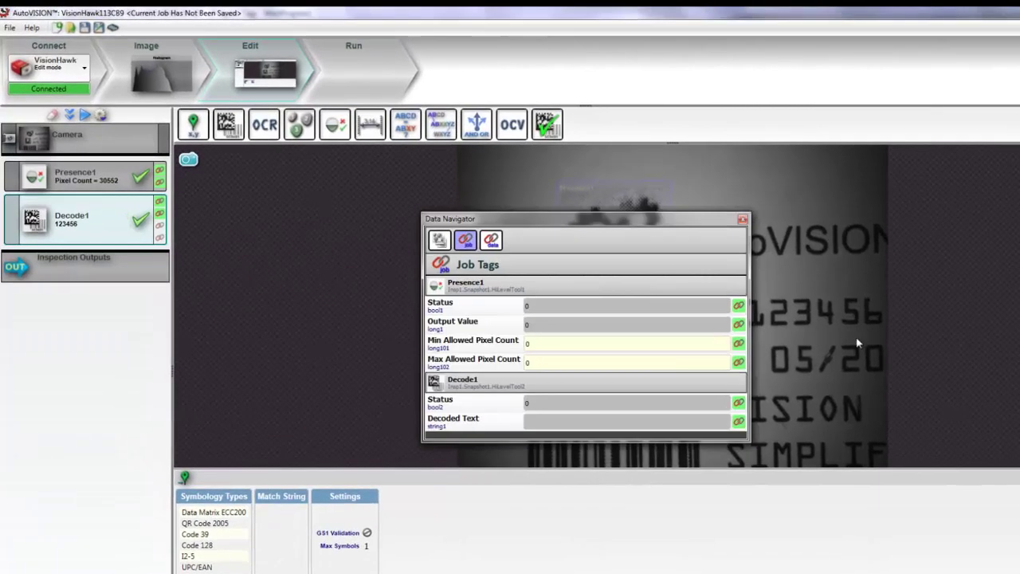
Move the Data Navigator off the image, run a tryout, and select the Presence1 row
{"action": "left_click_drag", "start_coordinate": [688, 222], "coordinate": [868, 136]}
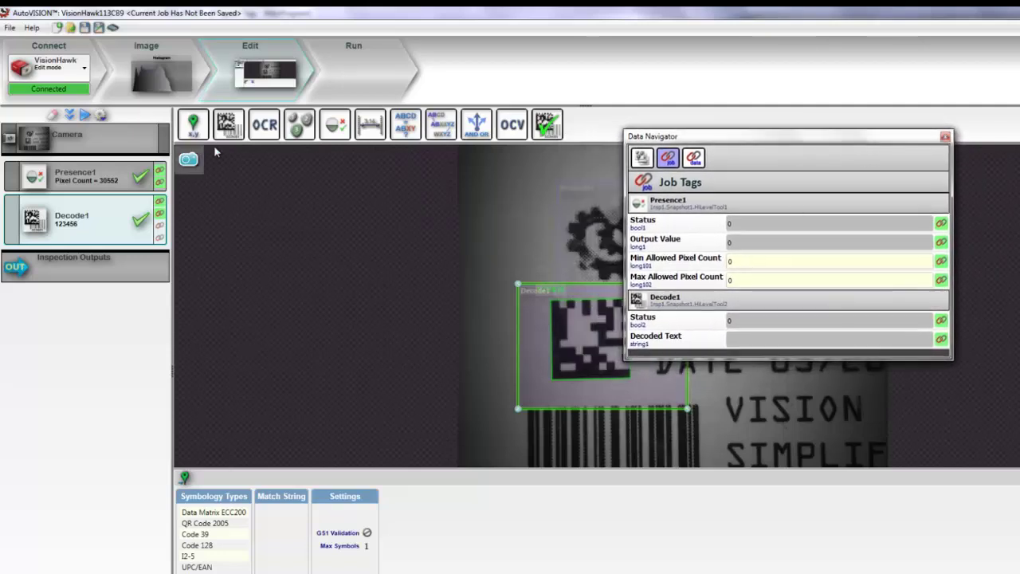
{"action": "left_click", "coordinate": [69, 115]}
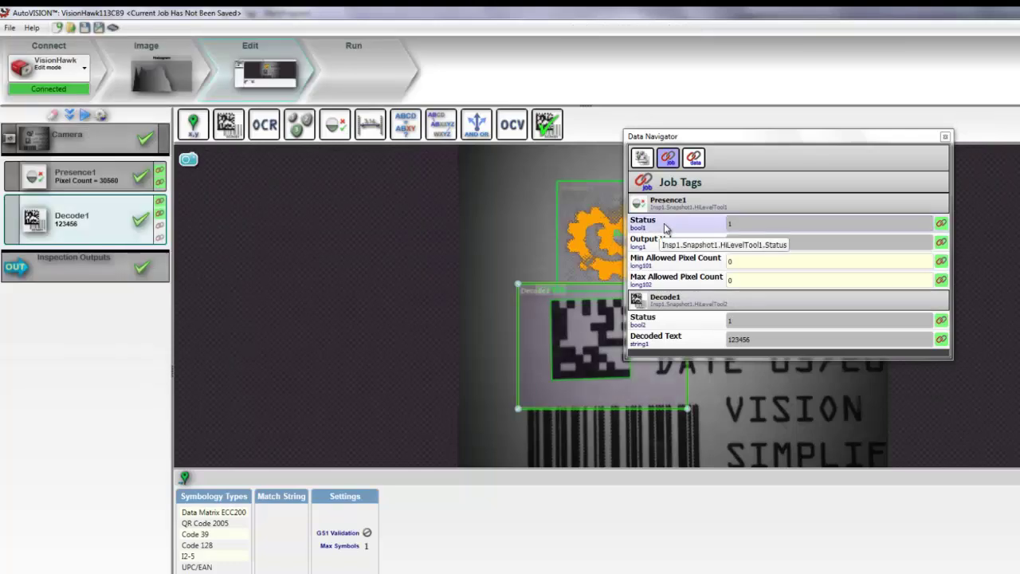
{"action": "left_click_drag", "start_coordinate": [759, 137], "coordinate": [845, 113]}
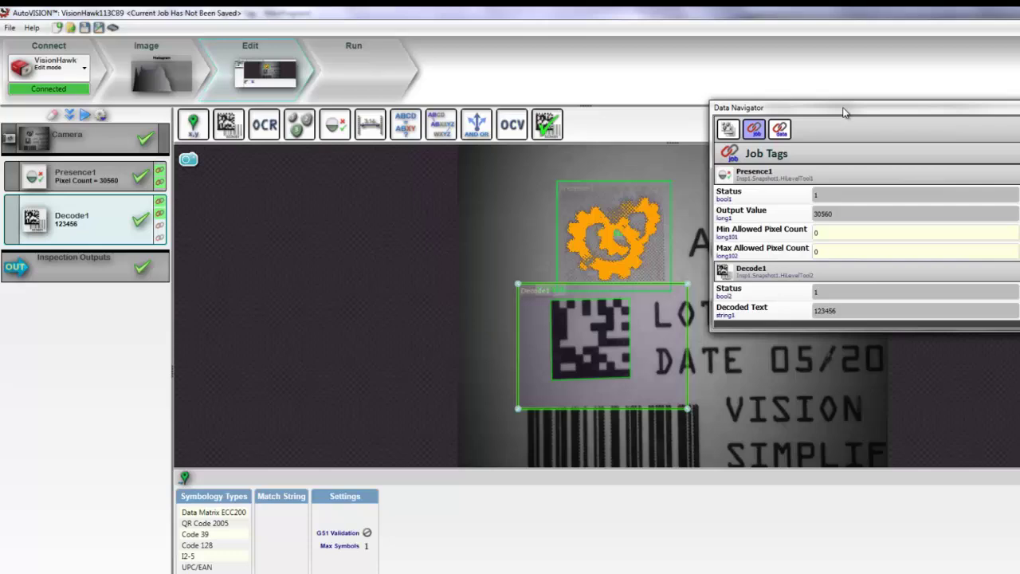
{"action": "left_click", "coordinate": [94, 171]}
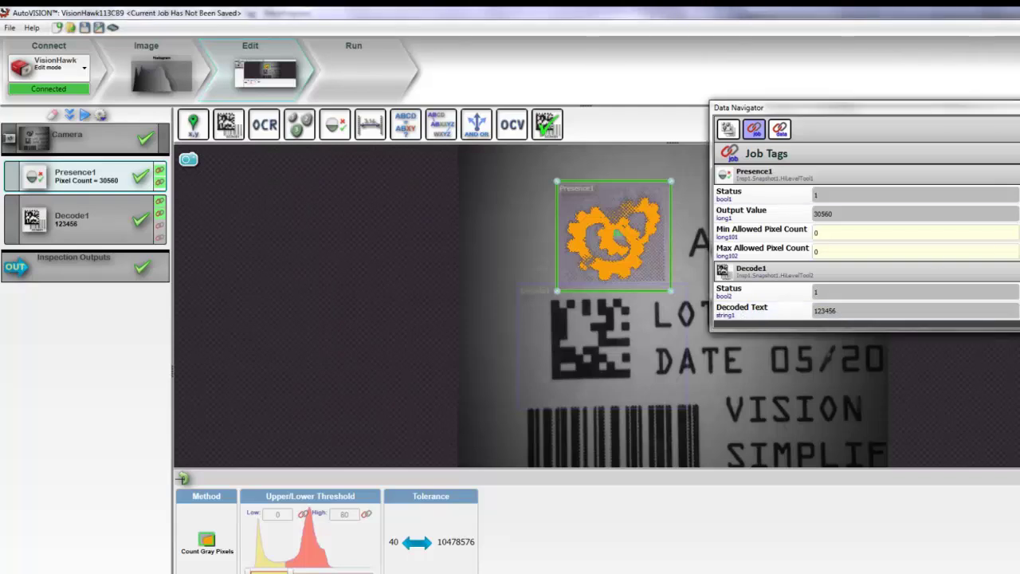
Set the camera trigger source to Trigger 1, then download the job and start Run mode
{"action": "left_click", "coordinate": [78, 140]}
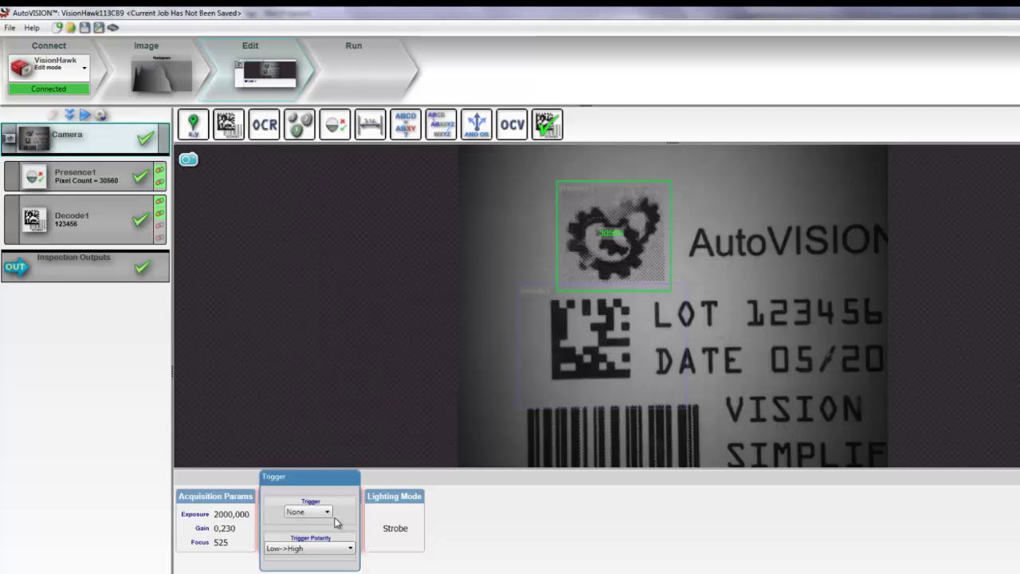
{"action": "left_click", "coordinate": [327, 513]}
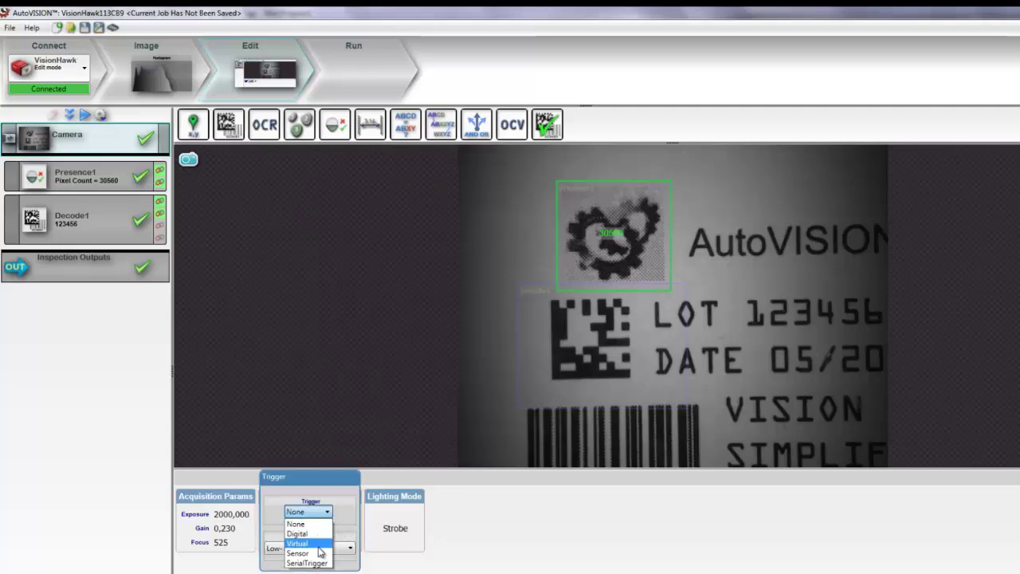
{"action": "left_click", "coordinate": [299, 554]}
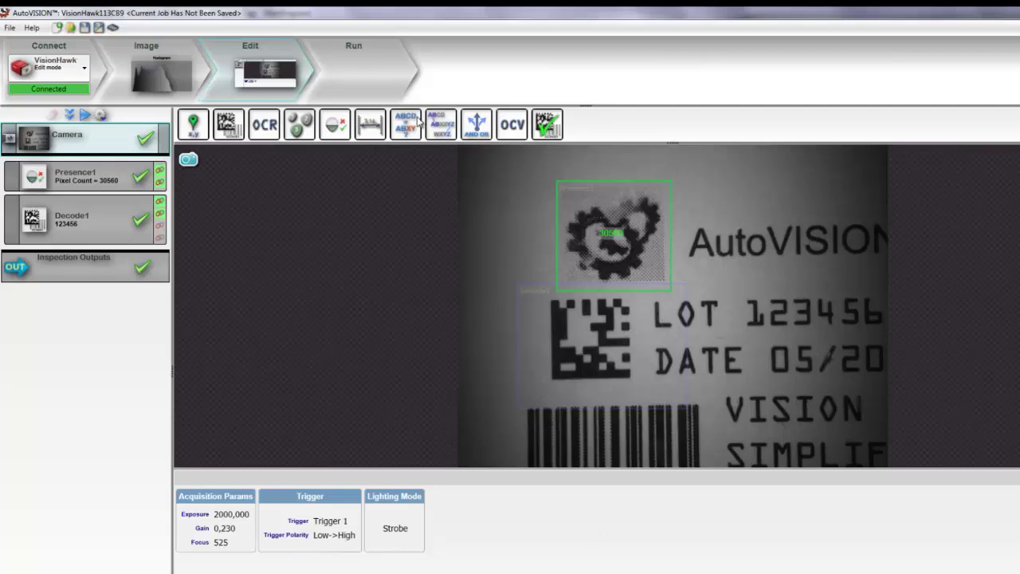
{"action": "left_click", "coordinate": [381, 70]}
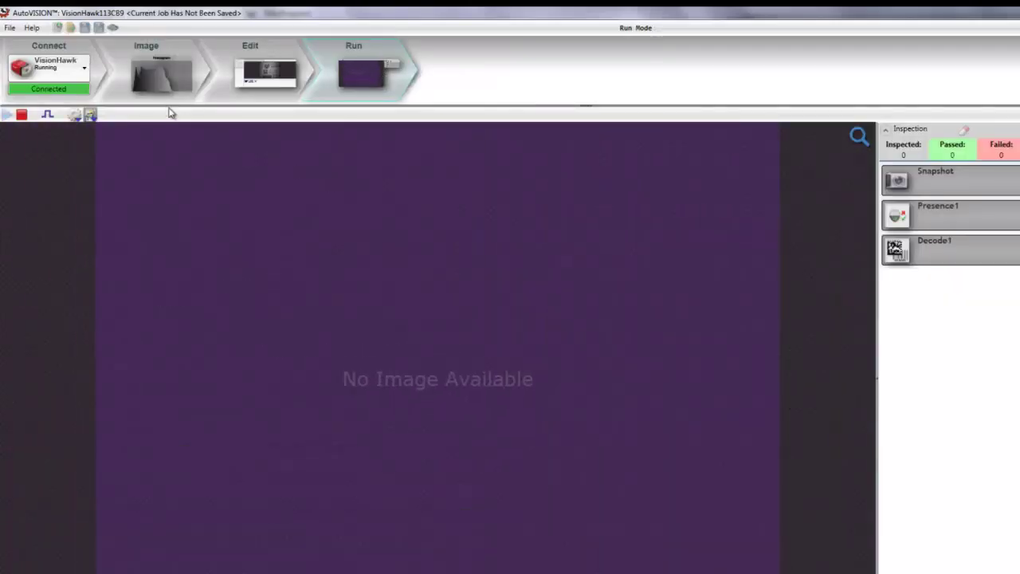
Fire one inspection, then refresh the remote tag list and values (long1 30547, string1 123456)
{"action": "left_click", "coordinate": [47, 115]}
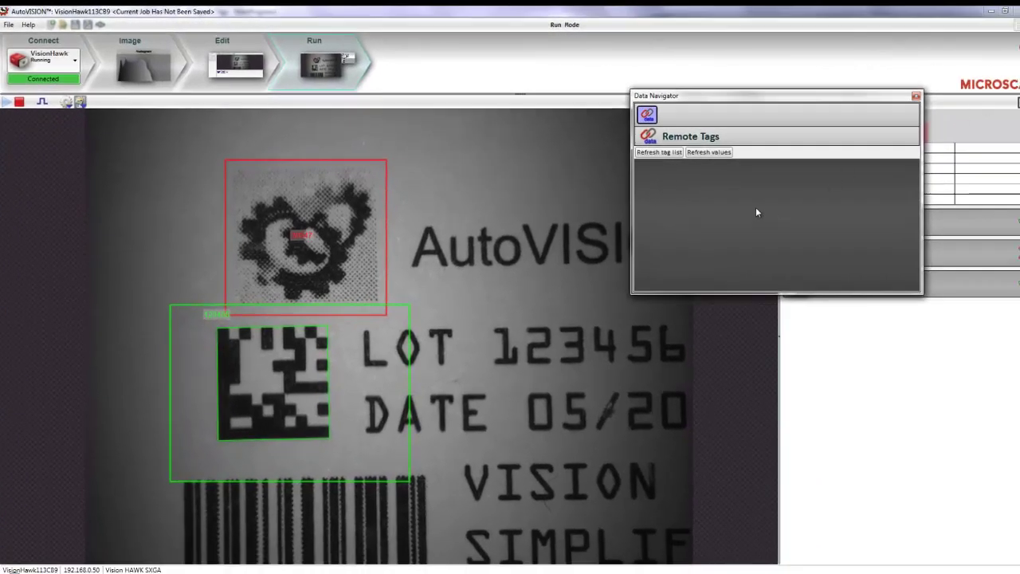
{"action": "left_click", "coordinate": [659, 151]}
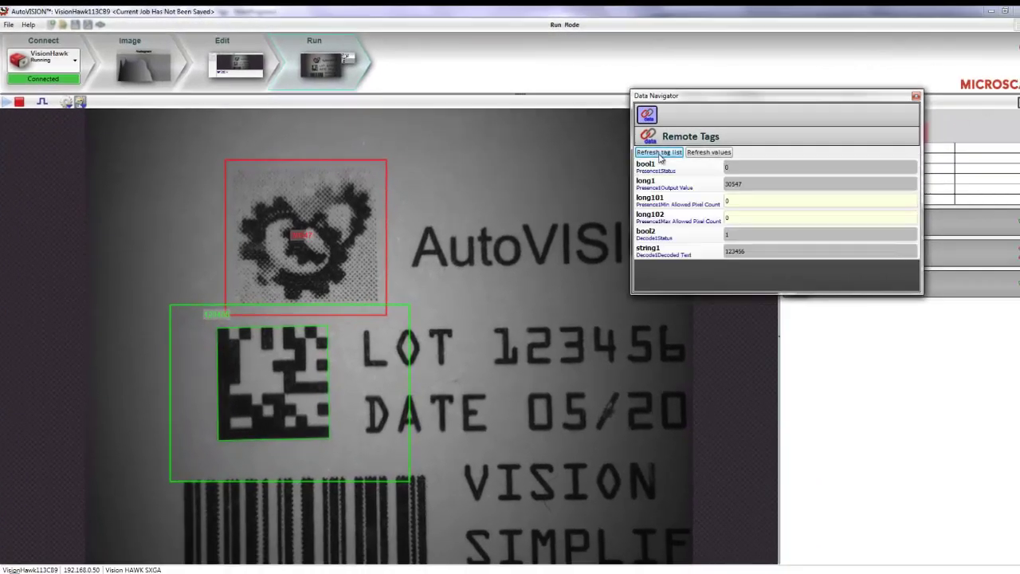
{"action": "left_click", "coordinate": [715, 151]}
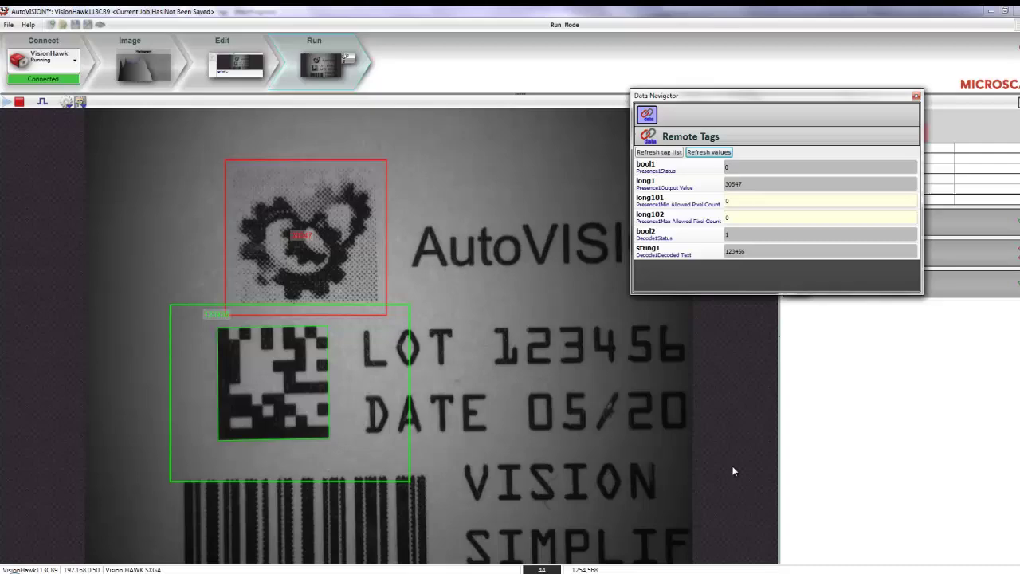
Restore and rearrange the AutoVISION and RSLogix windows so both are visible side by side
{"action": "left_click", "coordinate": [1006, 12]}
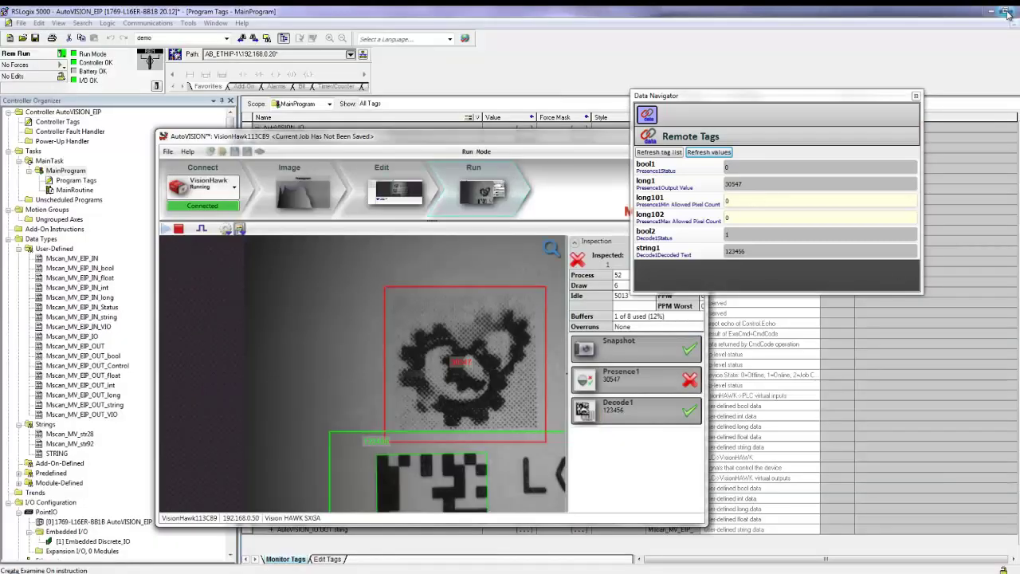
{"action": "left_click_drag", "start_coordinate": [793, 98], "coordinate": [979, 82]}
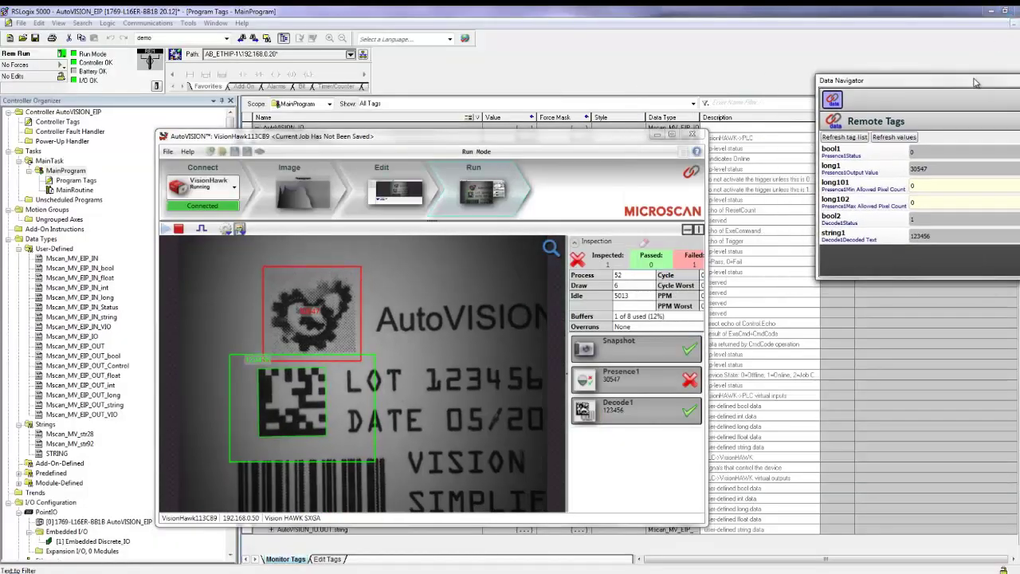
{"action": "left_click_drag", "start_coordinate": [544, 134], "coordinate": [875, 157]}
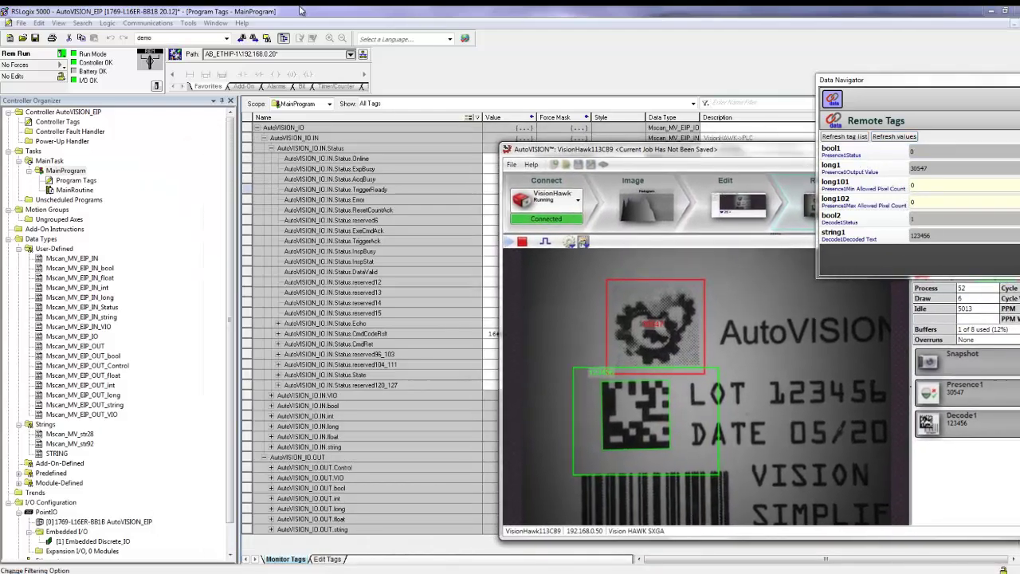
{"action": "left_click", "coordinate": [1005, 11]}
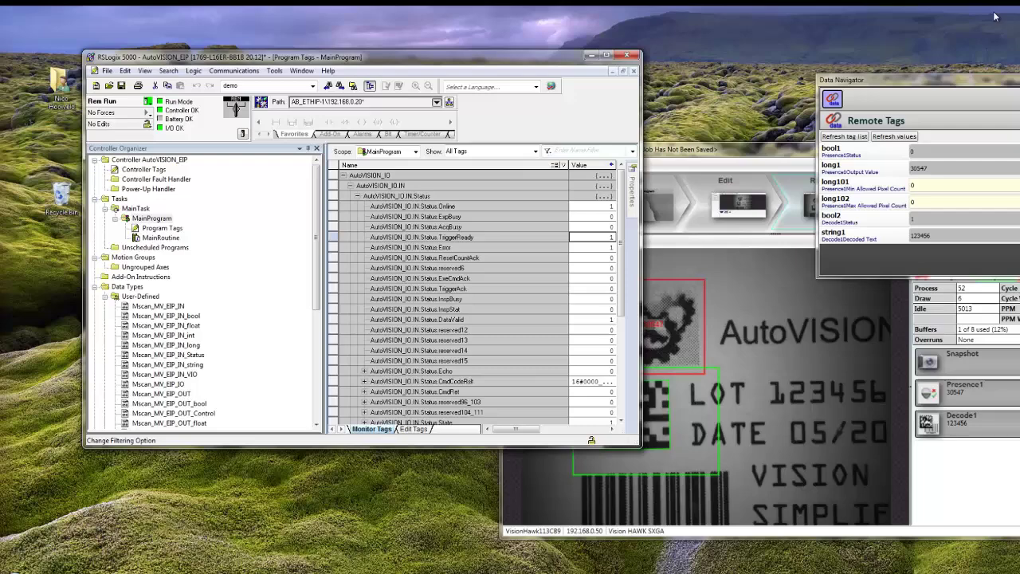
{"action": "left_click_drag", "start_coordinate": [537, 63], "coordinate": [448, 32]}
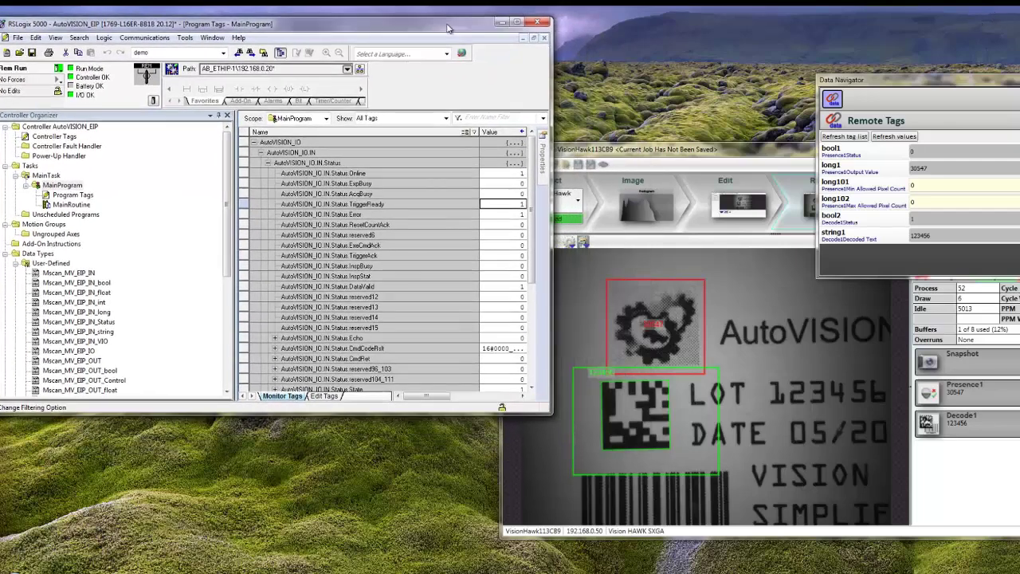
Open MainProgram's program tags in Monitor Tags and hide the Controller Organizer
{"action": "left_click", "coordinate": [71, 195]}
{"action": "right_click", "coordinate": [73, 196]}
{"action": "left_click", "coordinate": [103, 219]}
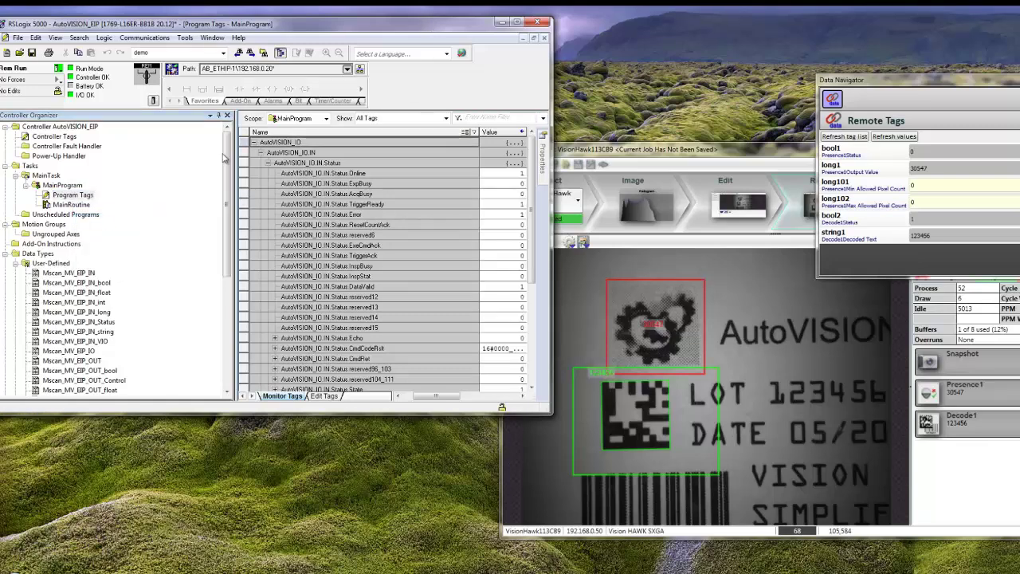
{"action": "left_click", "coordinate": [228, 115]}
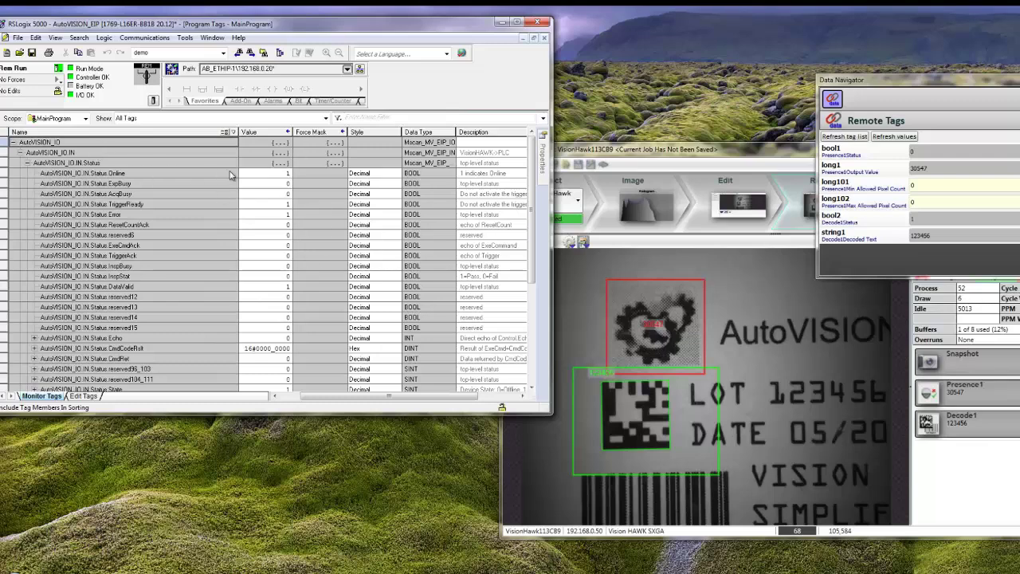
Inspect IN.bool, IN.long (long1 30547) and IN.string (string1 '123456'), then collapse AutoVISION_IO.IN
{"action": "left_click", "coordinate": [27, 164]}
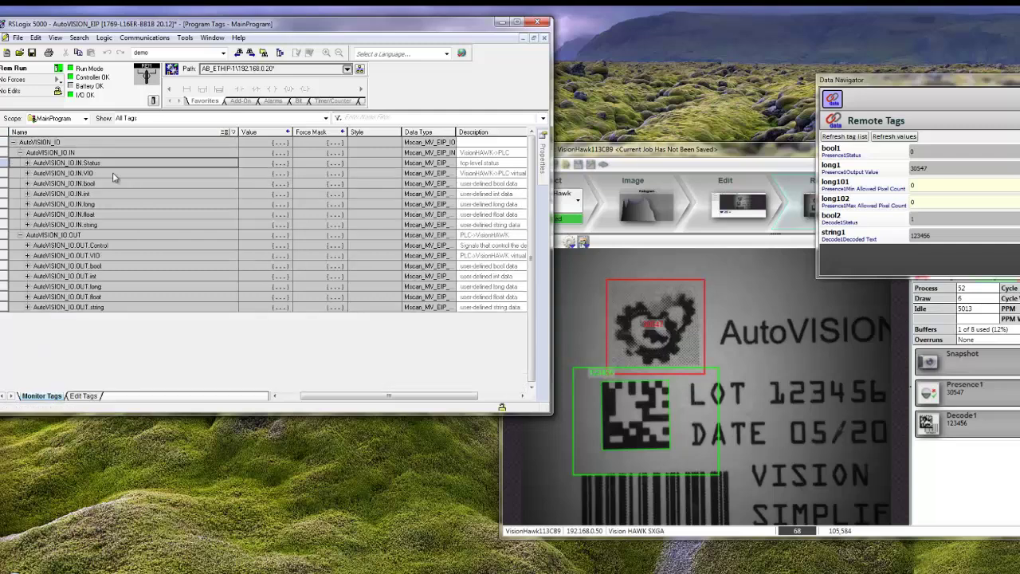
{"action": "left_click", "coordinate": [28, 183]}
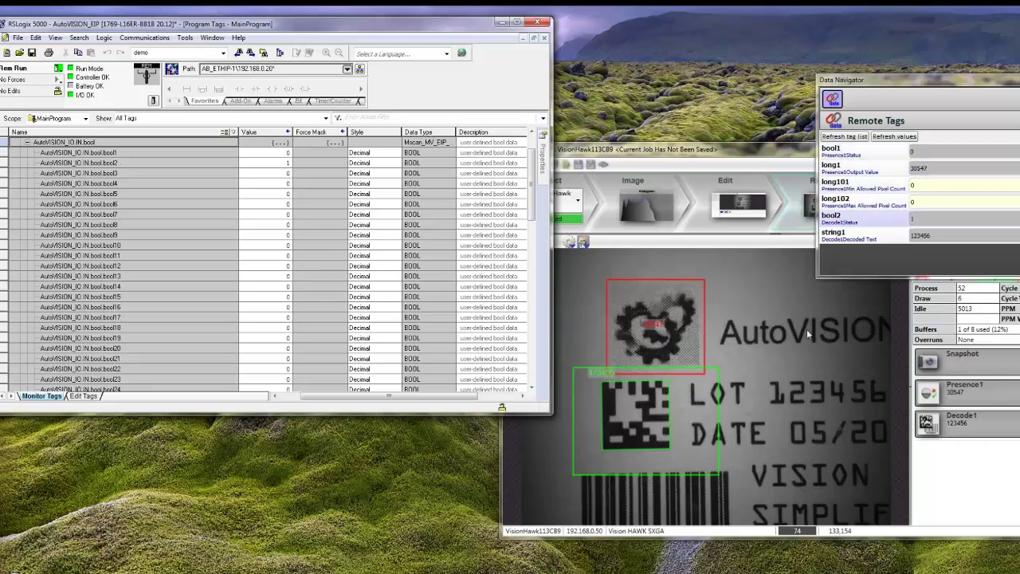
{"action": "left_click", "coordinate": [27, 143]}
{"action": "left_click", "coordinate": [27, 204]}
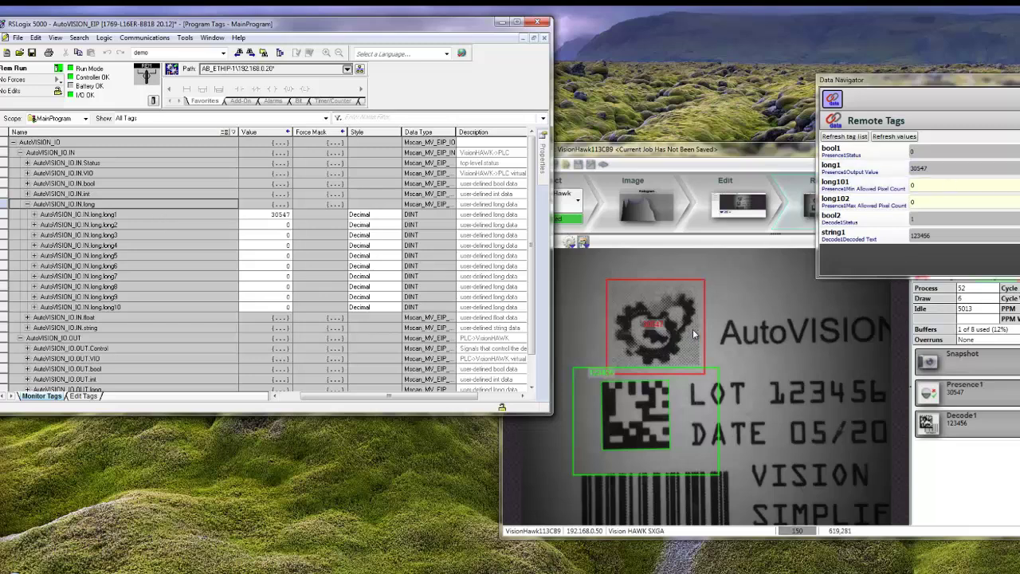
{"action": "left_click", "coordinate": [27, 204]}
{"action": "left_click", "coordinate": [27, 225]}
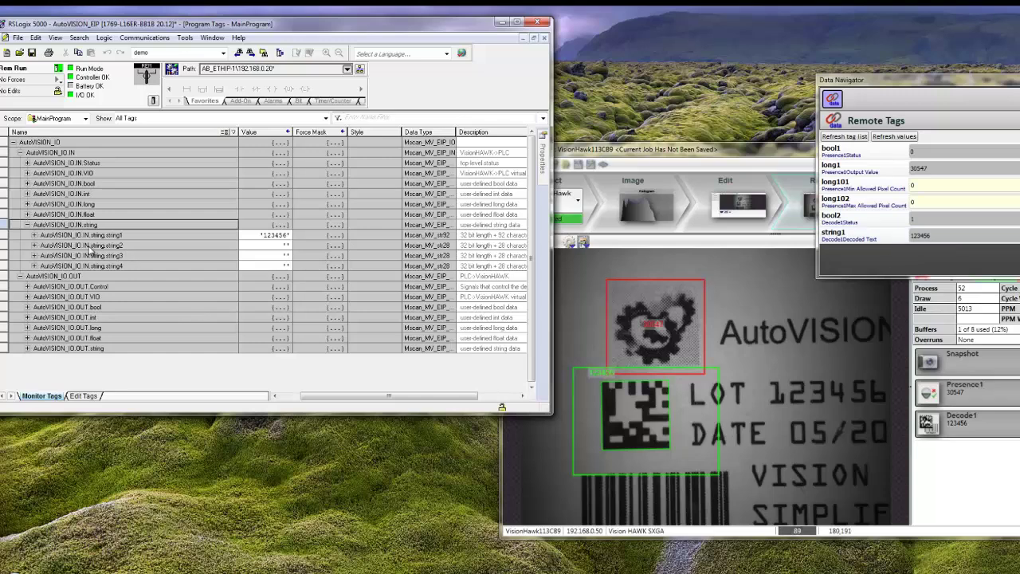
{"action": "double_click", "coordinate": [43, 152]}
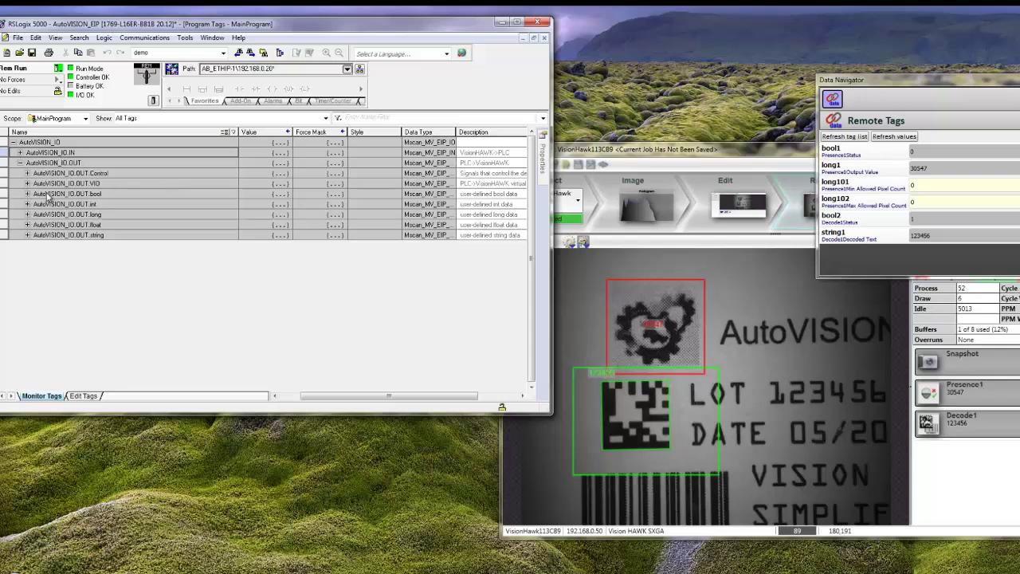
Enter 20000 in OUT long101 and 35000 in long102, then refresh the camera's remote tag values
{"action": "left_click", "coordinate": [26, 215]}
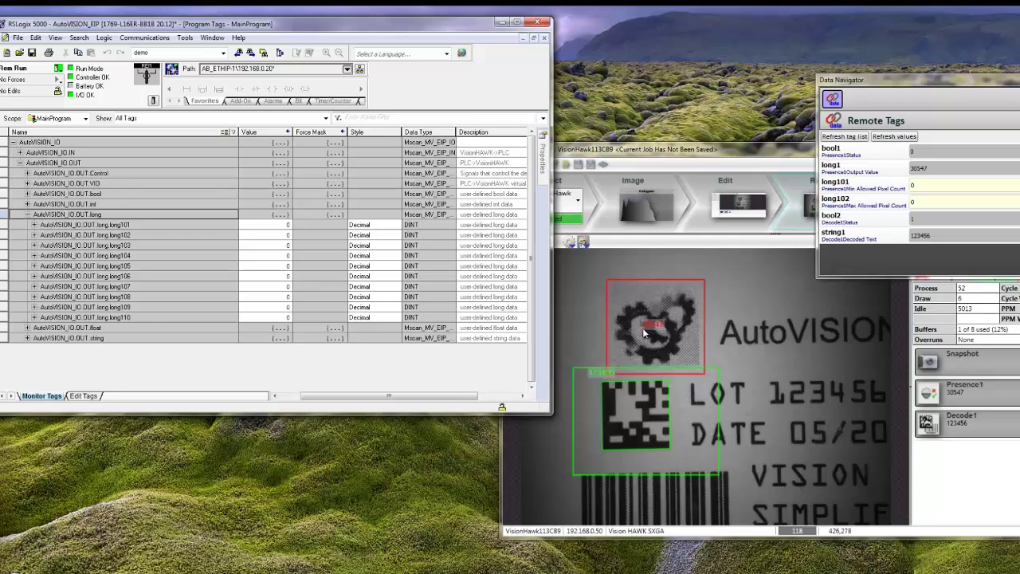
{"action": "left_click", "coordinate": [287, 225]}
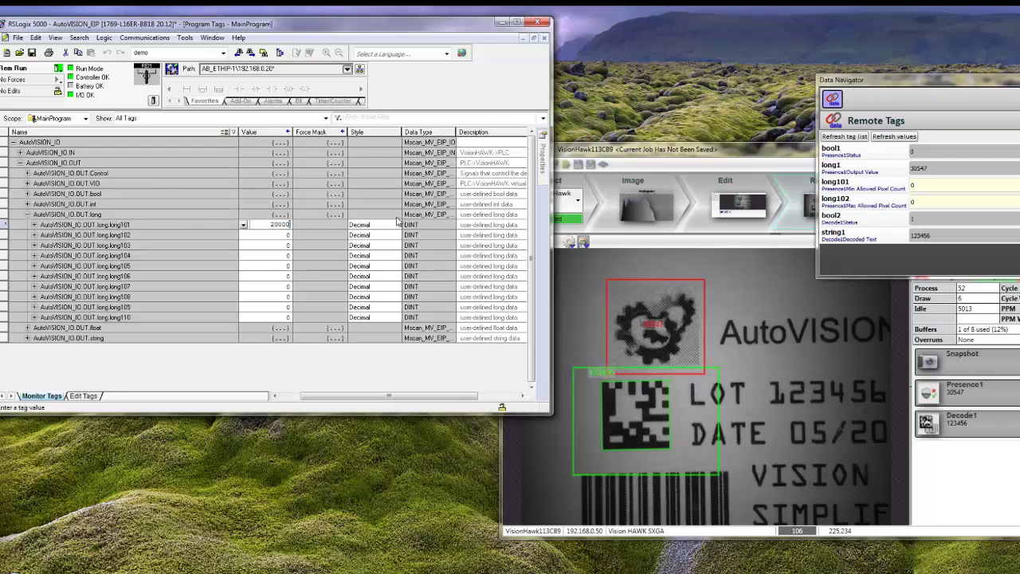
{"action": "left_click", "coordinate": [257, 233]}
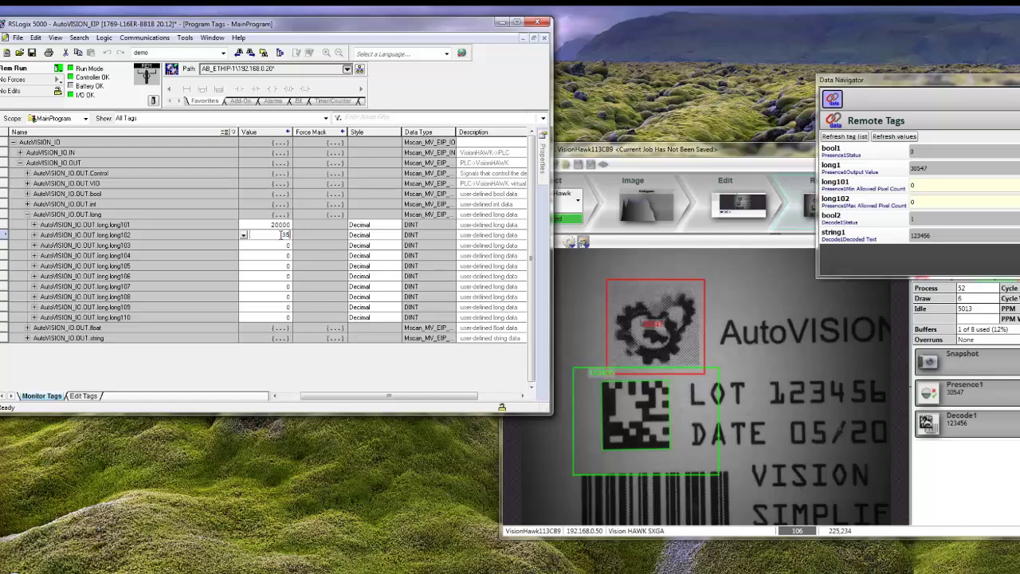
{"action": "type", "text": "35000"}
{"action": "key", "text": "Return"}
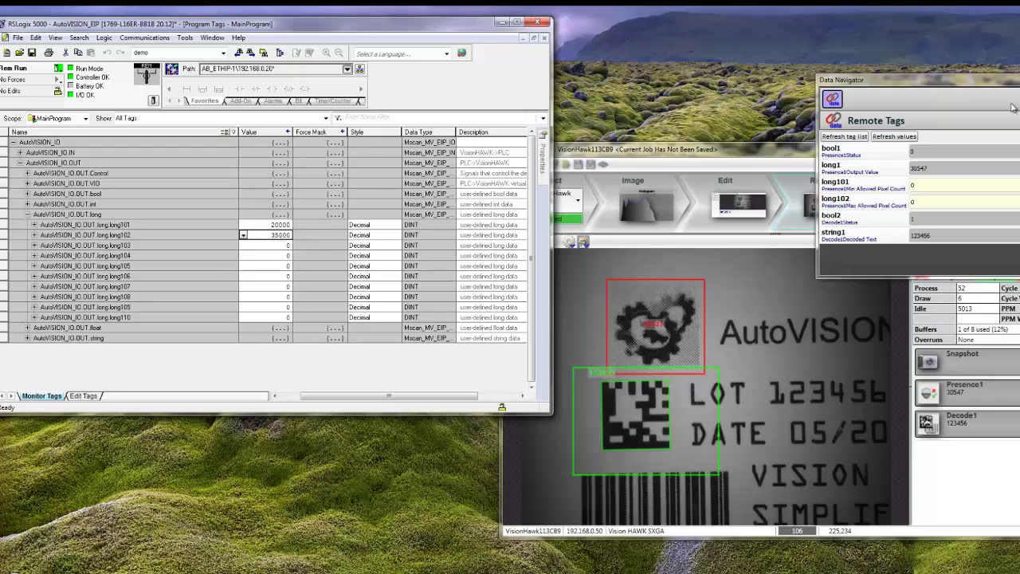
{"action": "left_click", "coordinate": [895, 137]}
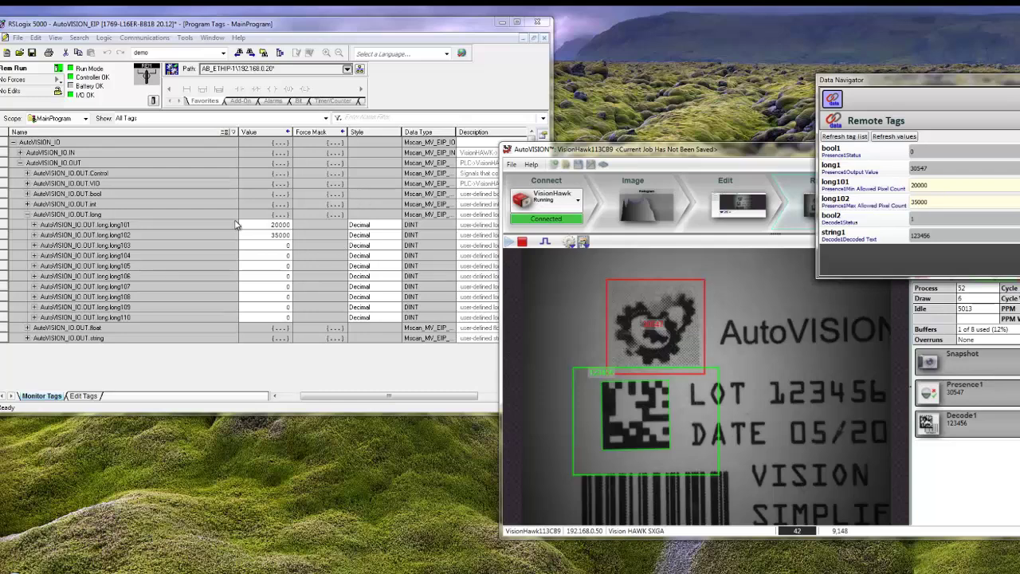
Expand AutoVISION_IO.OUT.Control and set Trigger to 1 to fire an inspection
{"action": "left_click", "coordinate": [20, 164]}
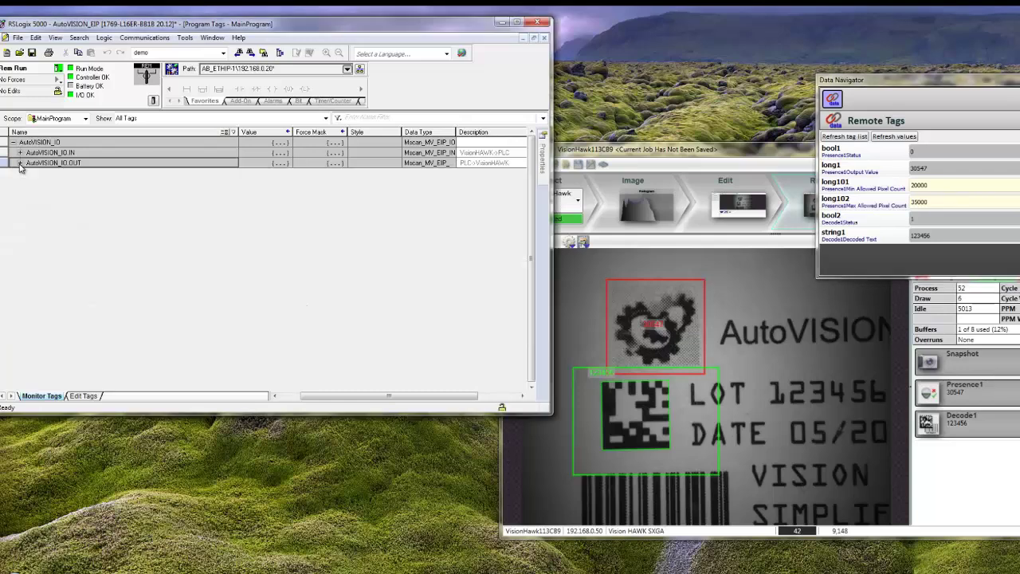
{"action": "left_click", "coordinate": [20, 163]}
{"action": "left_click", "coordinate": [27, 173]}
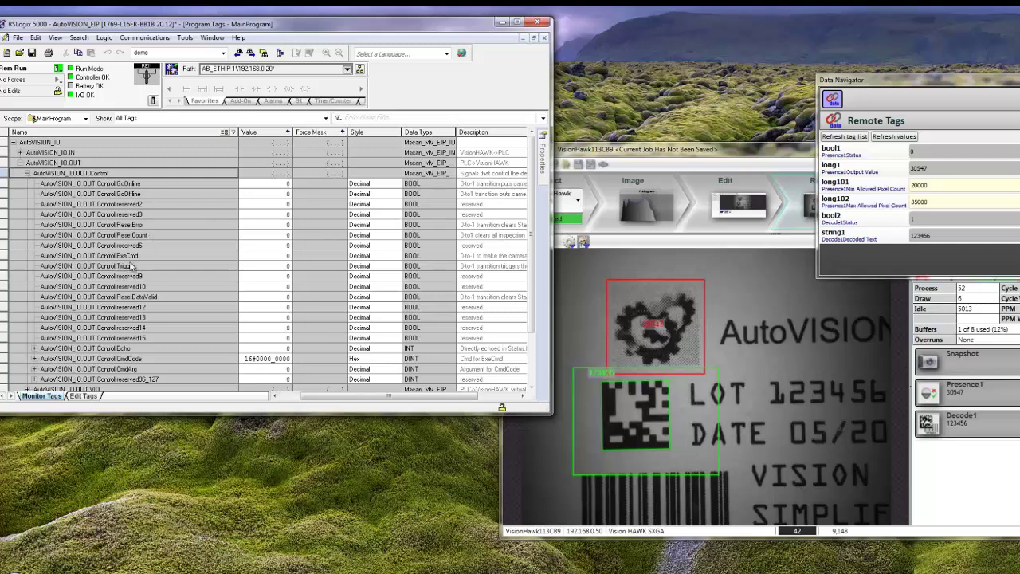
{"action": "left_click", "coordinate": [284, 266]}
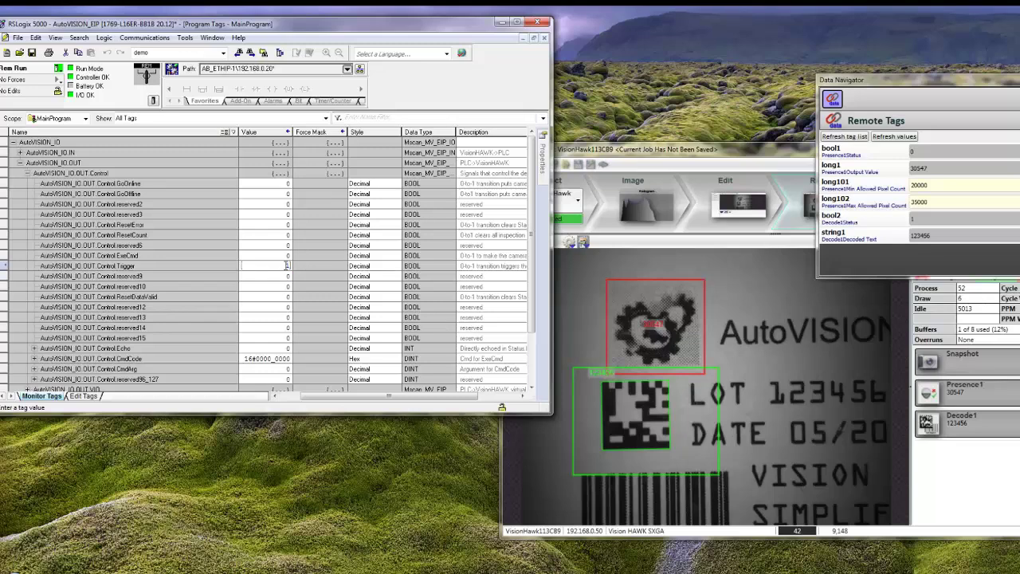
{"action": "type", "text": "1"}
{"action": "key", "text": "Return"}
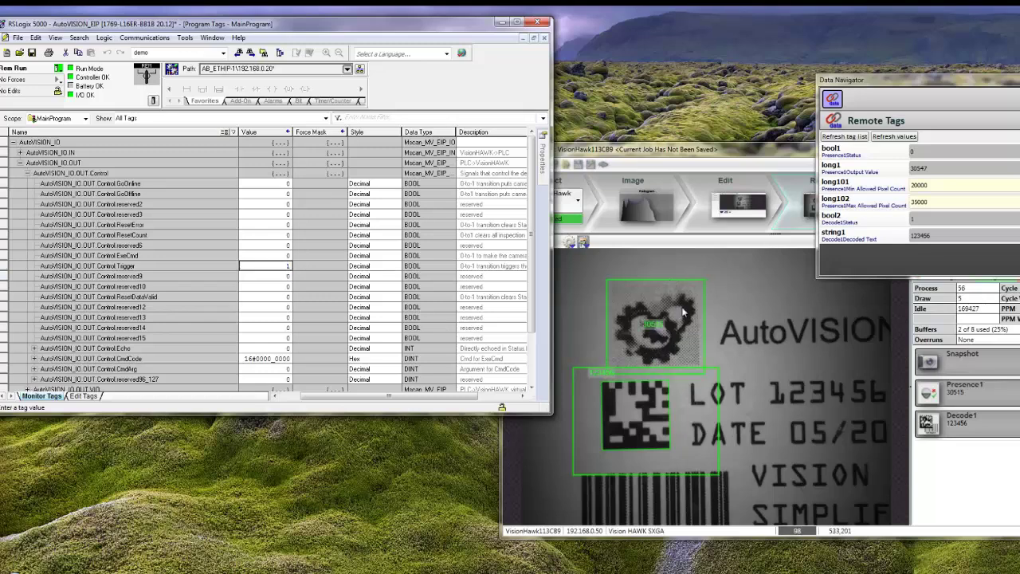
Reset Trigger to 0, then set it back to 1 to fire another inspection
{"action": "left_click", "coordinate": [287, 266]}
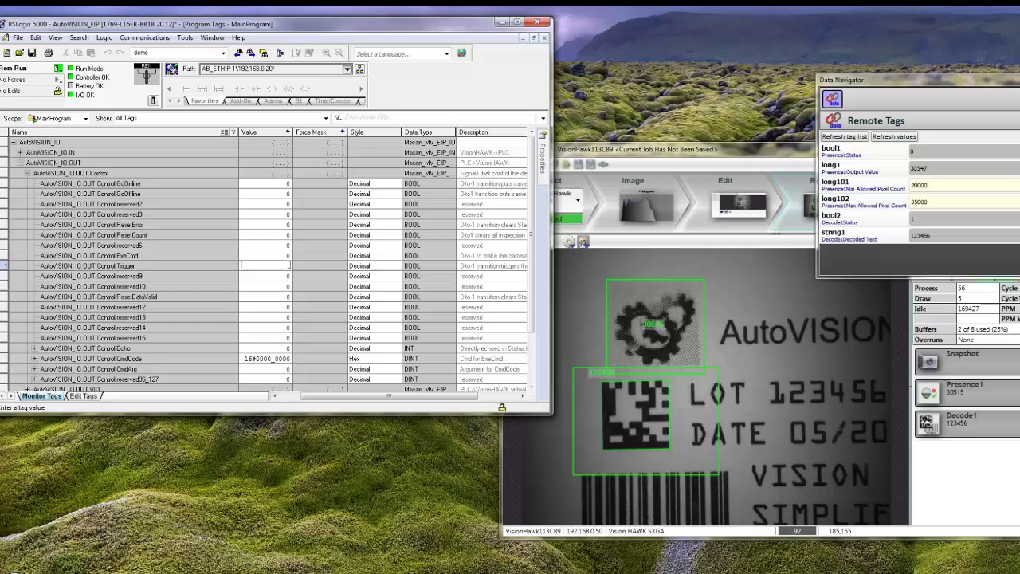
{"action": "type", "text": "0"}
{"action": "key", "text": "Return"}
{"action": "left_click", "coordinate": [289, 266]}
{"action": "type", "text": "1"}
{"action": "key", "text": "Return"}
{"action": "type", "text": "1"}
{"action": "key", "text": "Return"}
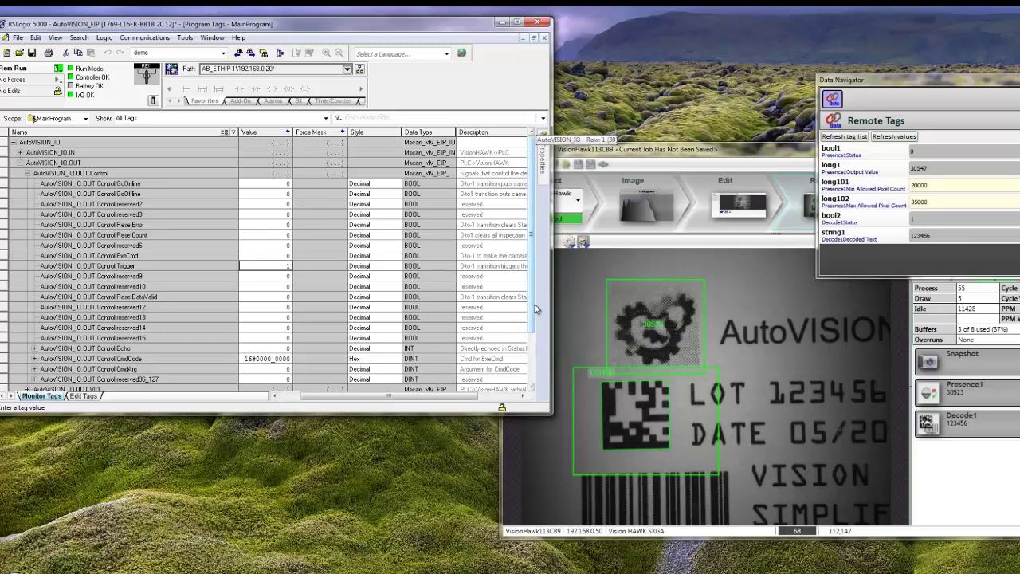
Expand AutoVISION_IO.IN.bool to confirm bool1 and bool2 both read 1, then collapse it
{"action": "left_click", "coordinate": [20, 162]}
{"action": "left_click", "coordinate": [20, 153]}
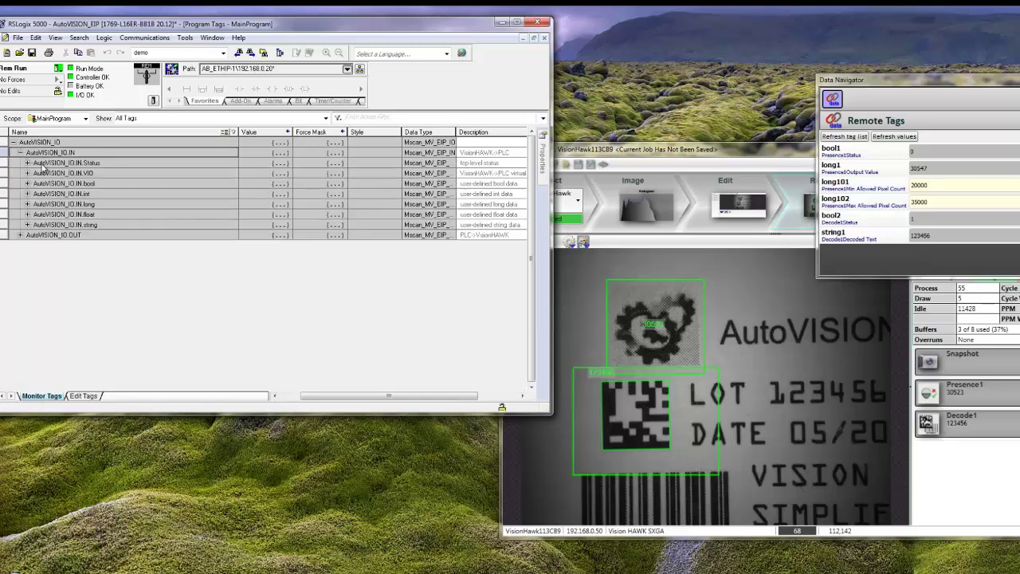
{"action": "left_click", "coordinate": [27, 184]}
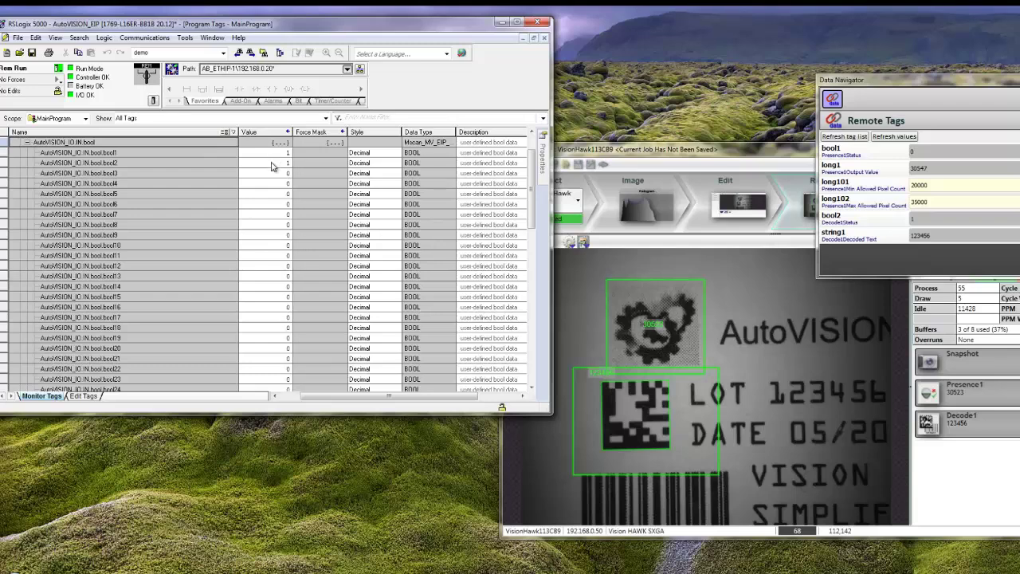
{"action": "left_click", "coordinate": [29, 162]}
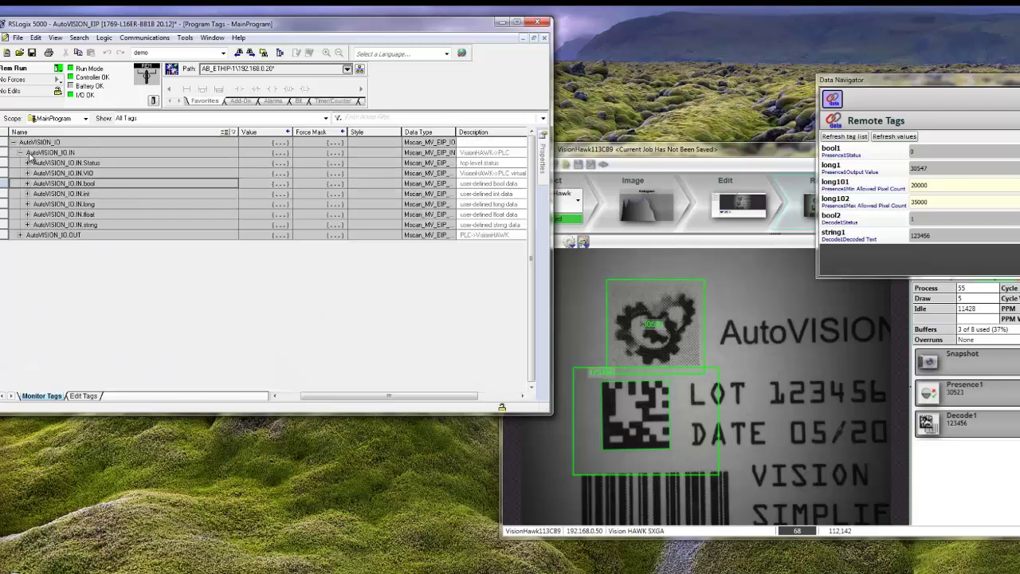